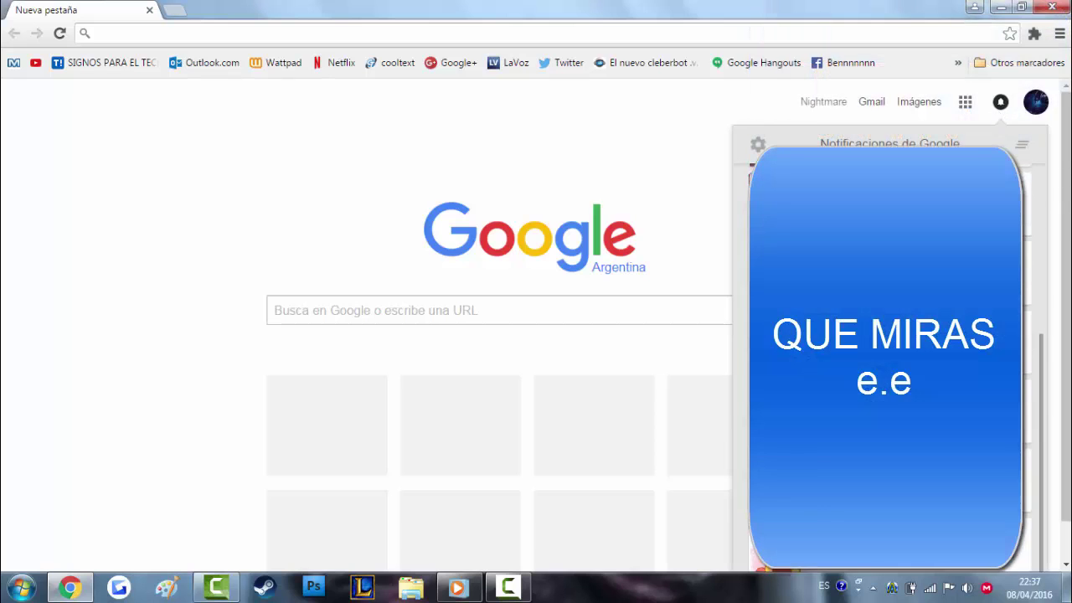
# Read through the Google notifications one by one and close the notifications list
pyautogui.click(1020, 243)
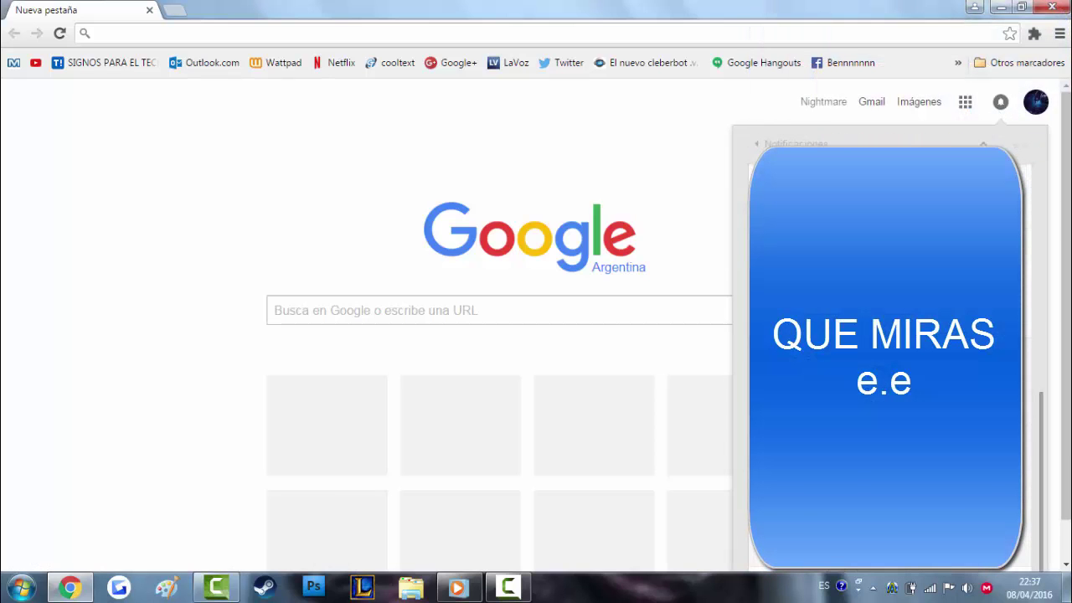
pyautogui.click(802, 142)
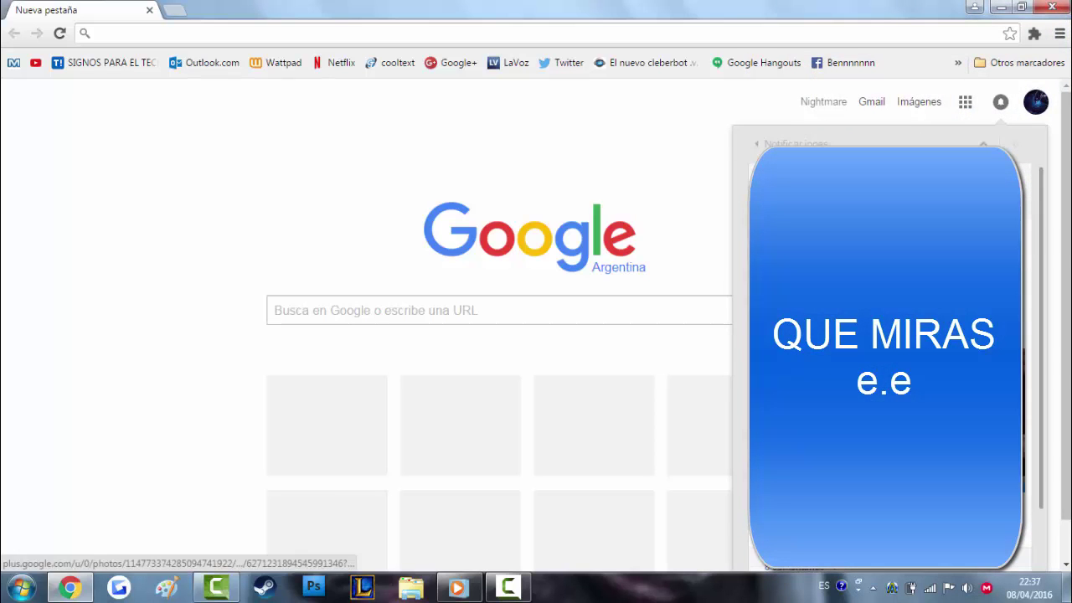
pyautogui.click(888, 513)
pyautogui.click(796, 144)
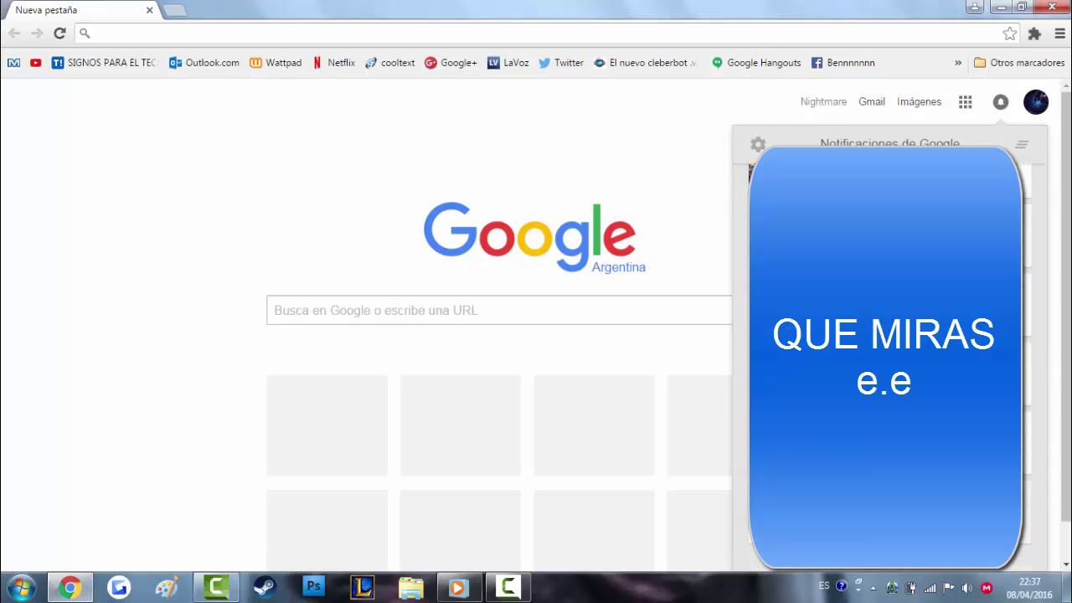
pyautogui.click(888, 444)
pyautogui.click(796, 145)
pyautogui.click(888, 513)
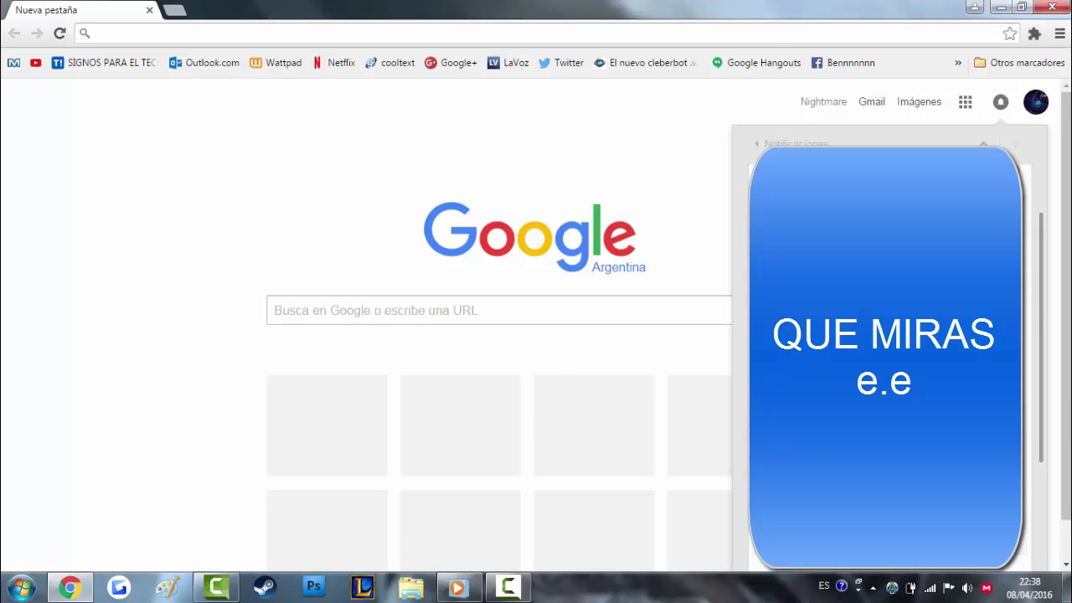
pyautogui.scroll(-5, 888, 352)
pyautogui.click(795, 145)
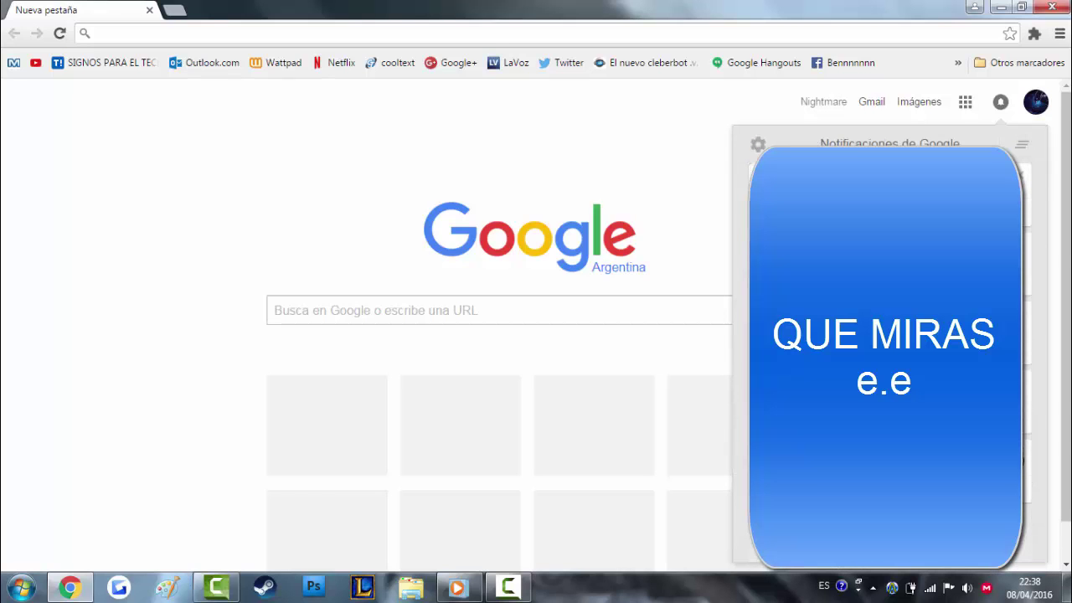
pyautogui.click(886, 264)
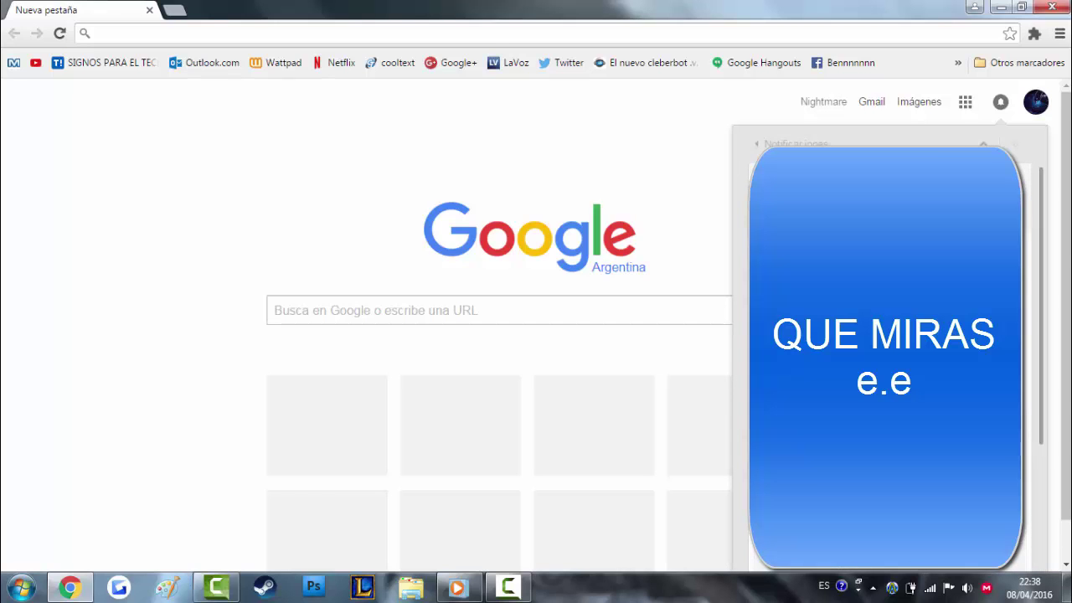
pyautogui.scroll(-5, 888, 351)
pyautogui.click(797, 144)
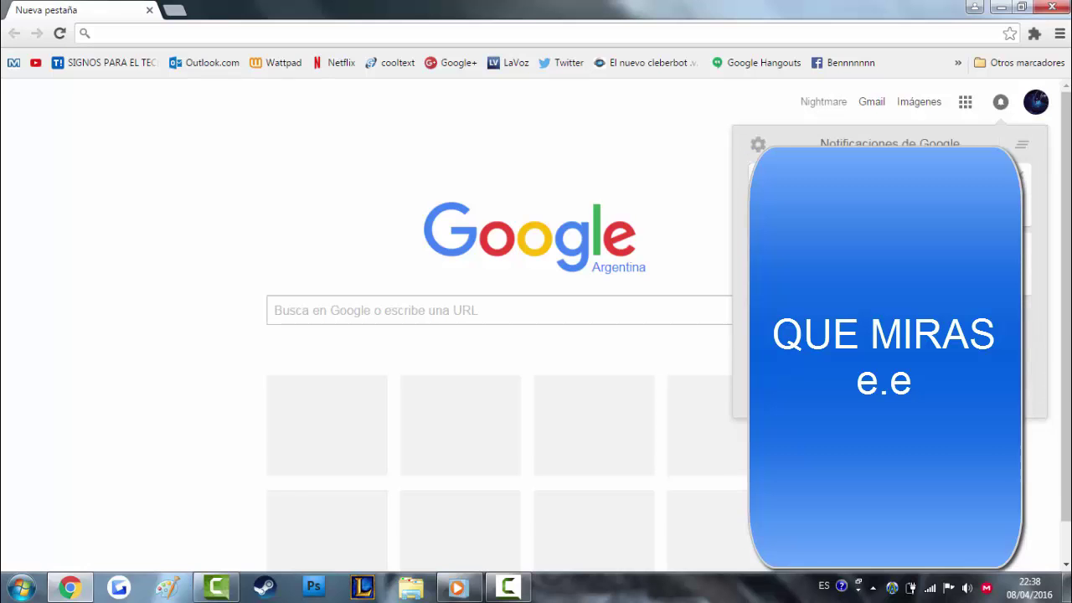
pyautogui.click(888, 197)
pyautogui.scroll(-5, 1020, 401)
pyautogui.click(788, 143)
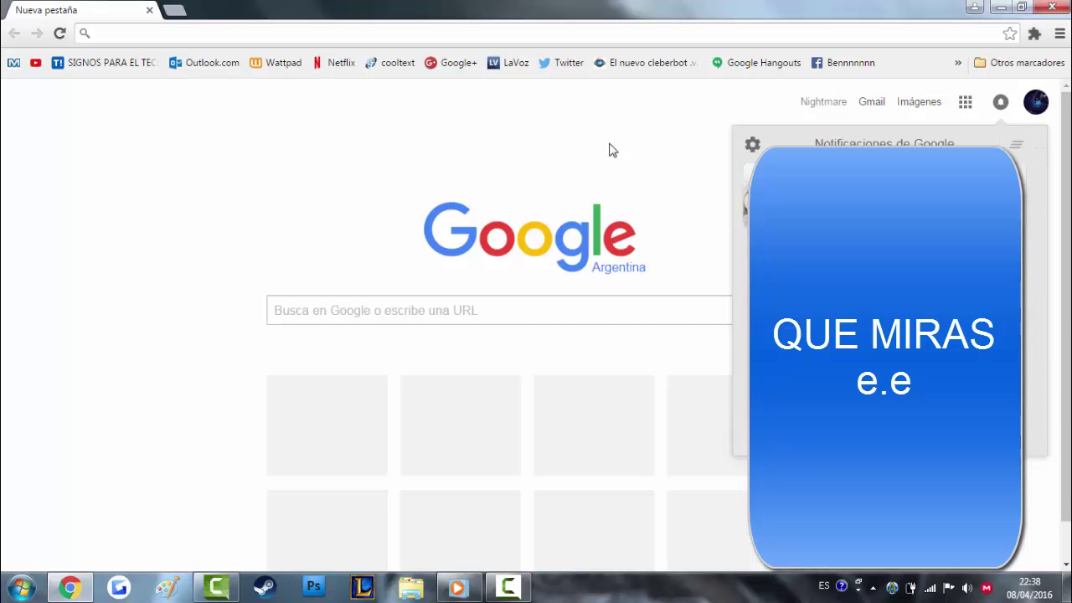
pyautogui.click(494, 150)
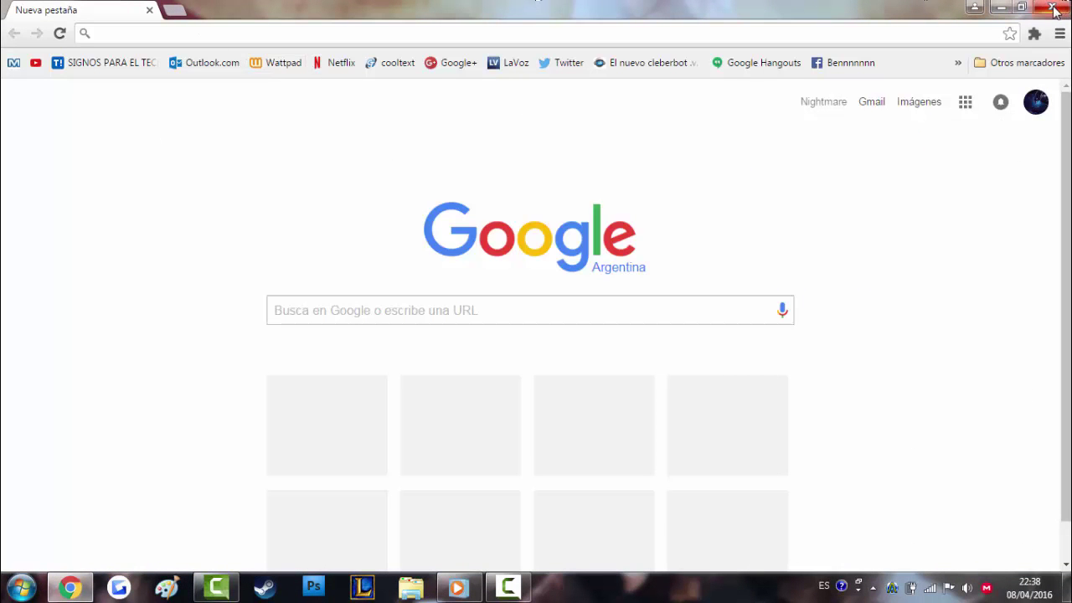
# Open YouTube and search for "VEGETTA 777"
pyautogui.click(35, 65)
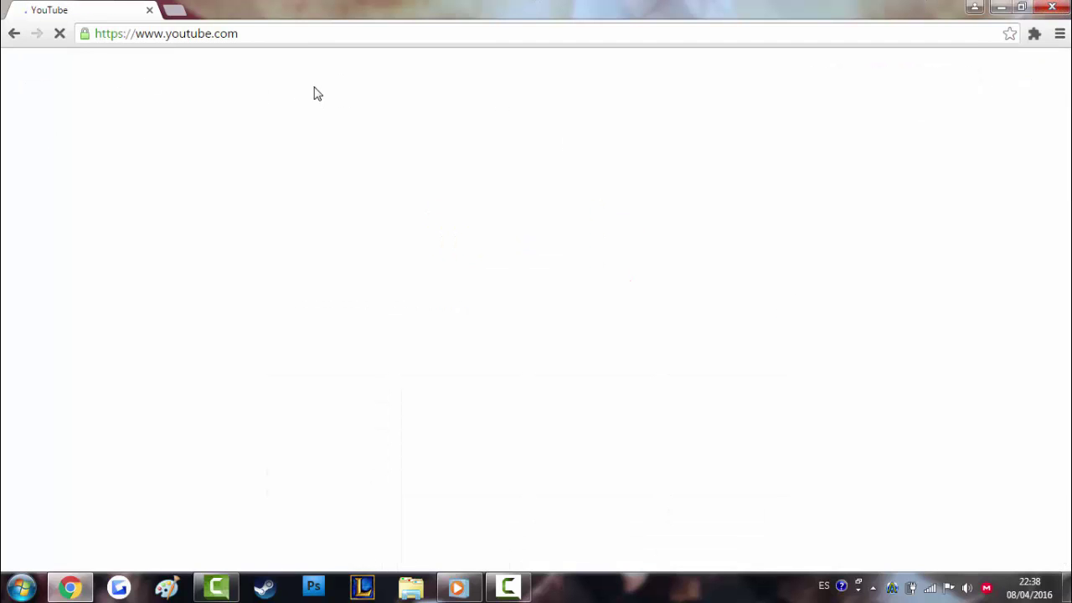
pyautogui.write('VEGE')
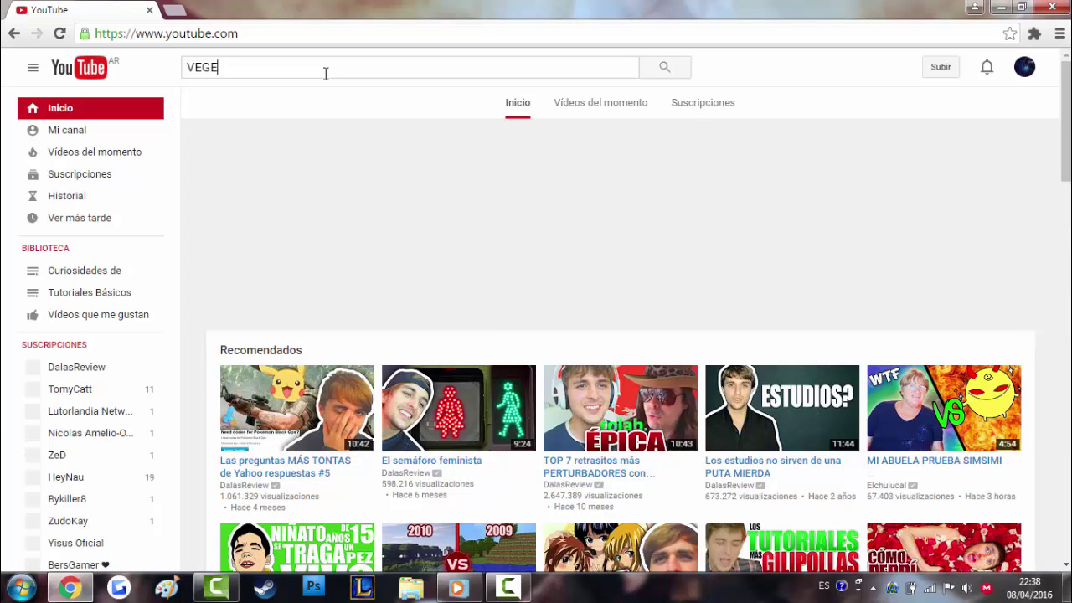
pyautogui.write('TTA 777')
pyautogui.press('Return')
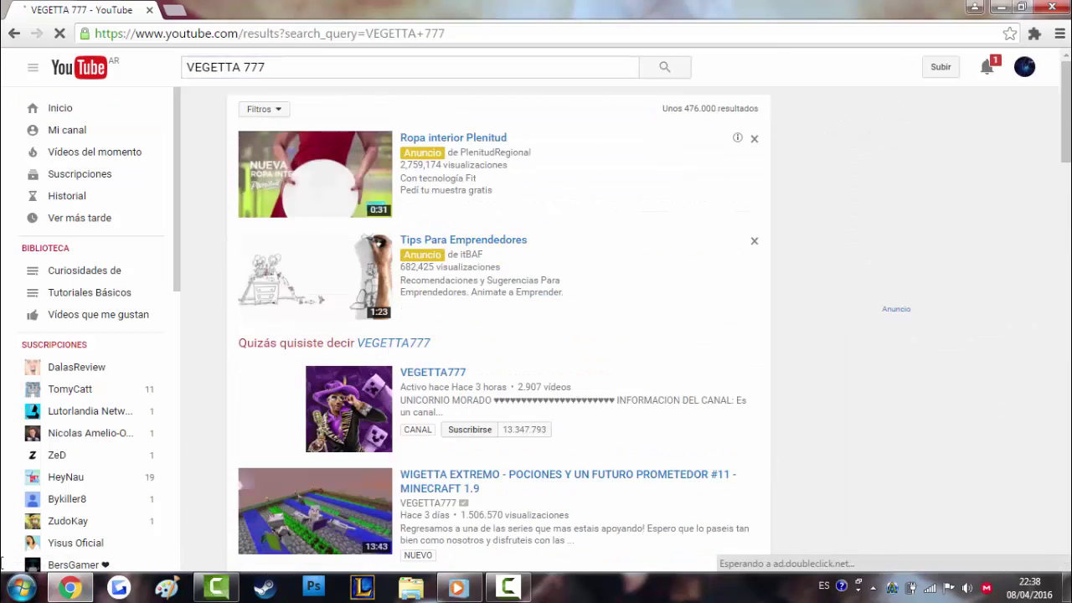
# Open the VEGETTA777 channel and its featured video "PLANETA VEGETTA: UNA GRAN AVENTURA NOS ESPERA #1"
pyautogui.click(437, 374)
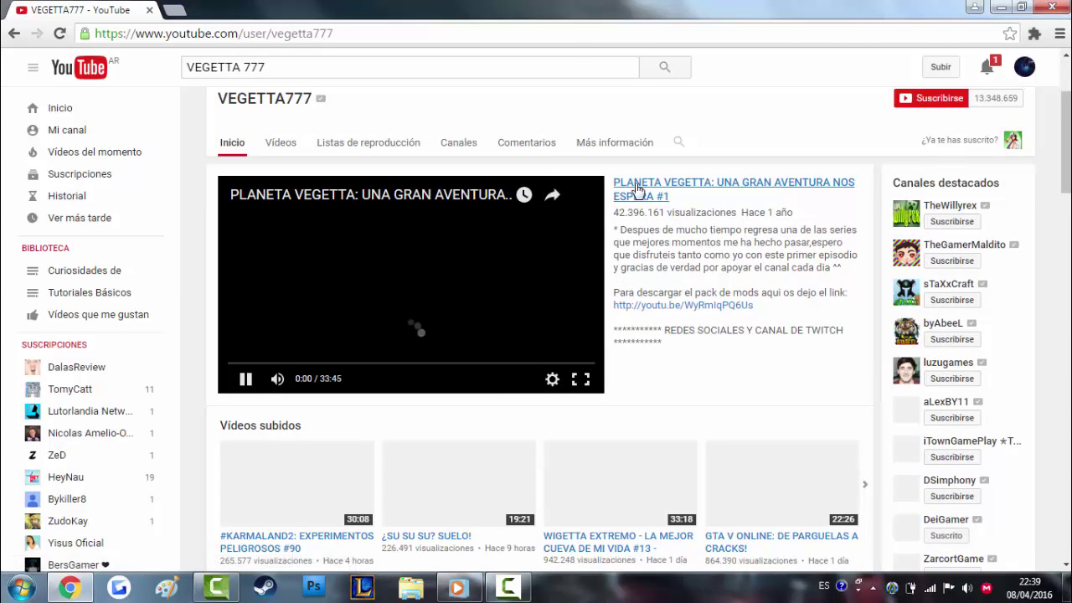
pyautogui.click(636, 188)
pyautogui.scroll(-3, 615, 266)
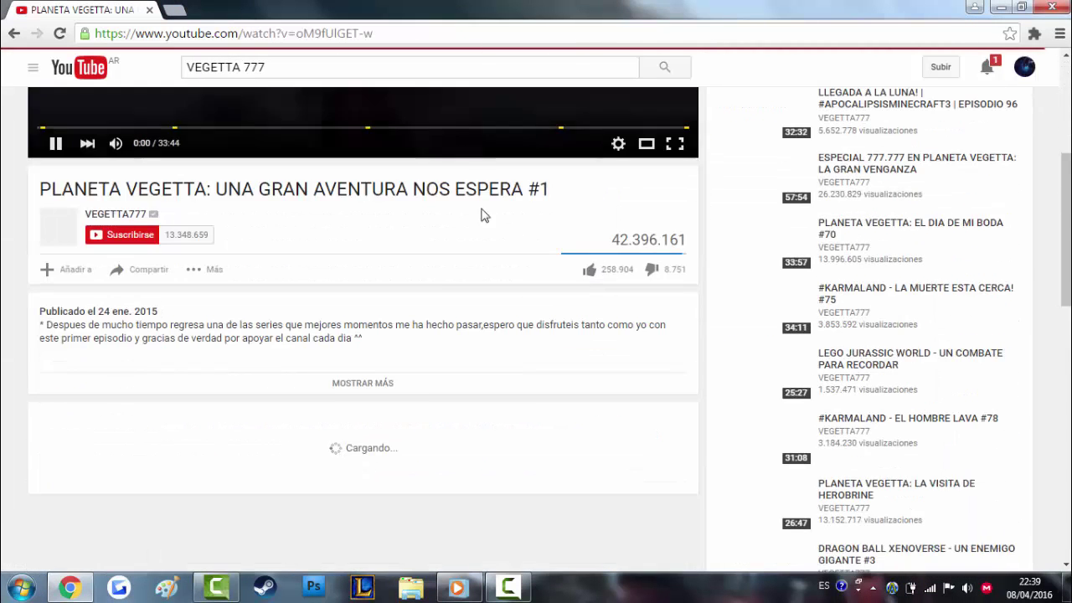
# Look through the video's comments and start a public comment
pyautogui.scroll(3, 481, 215)
pyautogui.scroll(-8, 426, 334)
pyautogui.scroll(1, 436, 256)
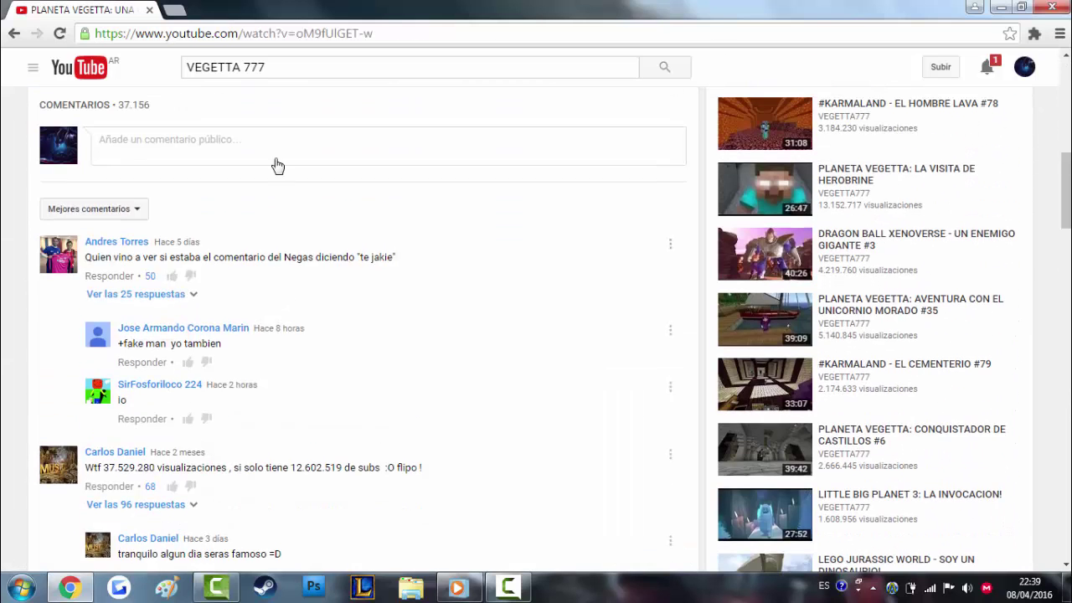
pyautogui.click(279, 167)
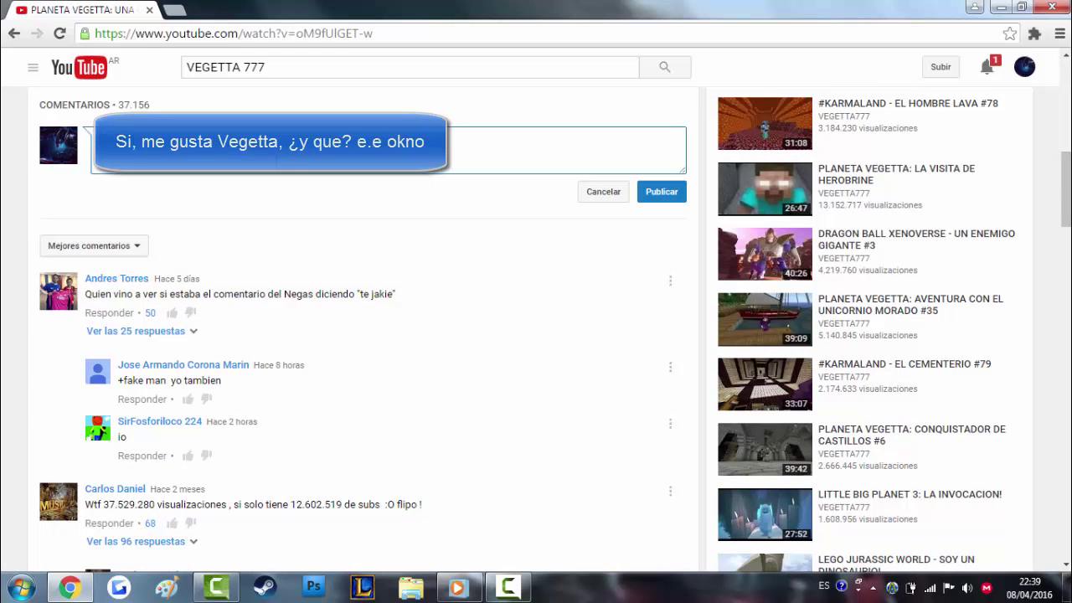
pyautogui.click(805, 196)
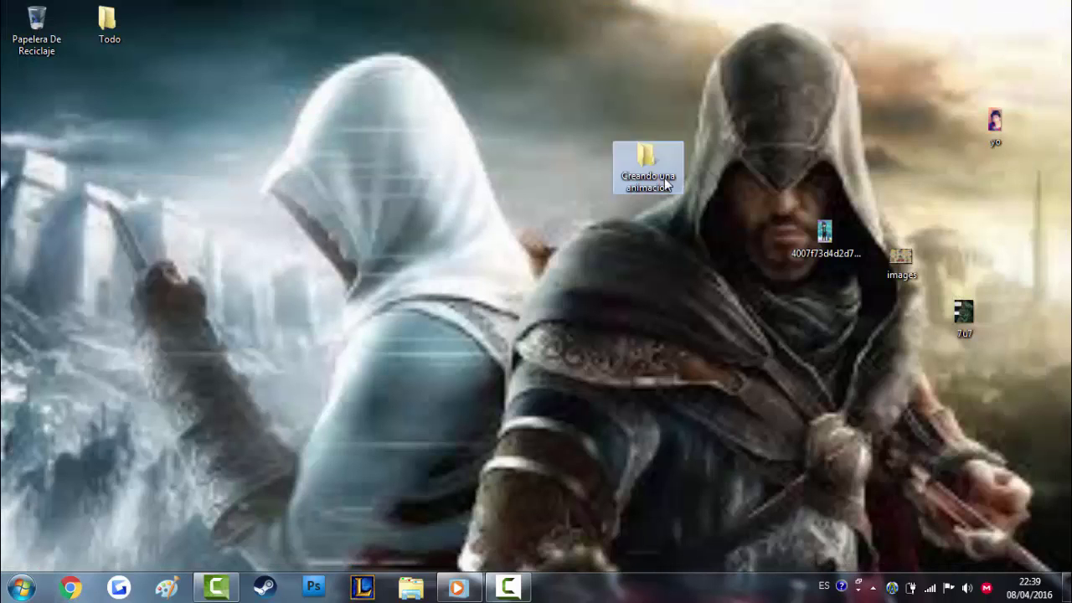
# Open the desktop folder "Creando una animacion" and open its Parte 3 image for editing in Paint
pyautogui.doubleClick(665, 177)
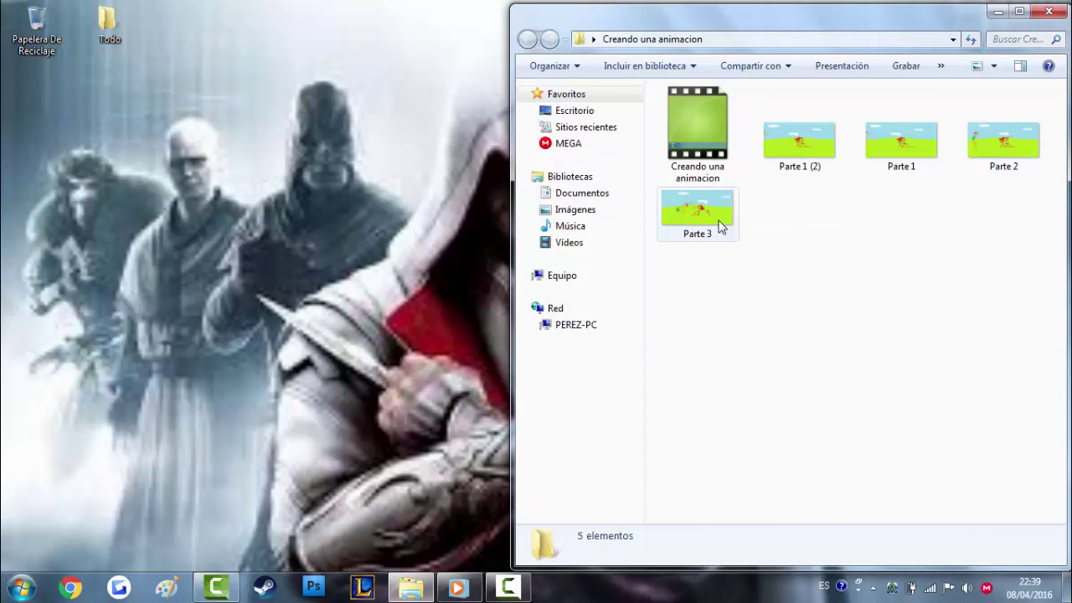
pyautogui.rightClick(716, 217)
pyautogui.click(758, 166)
# Examine the two figures in the Parte 3 drawing up close and close the image
pyautogui.click(284, 76)
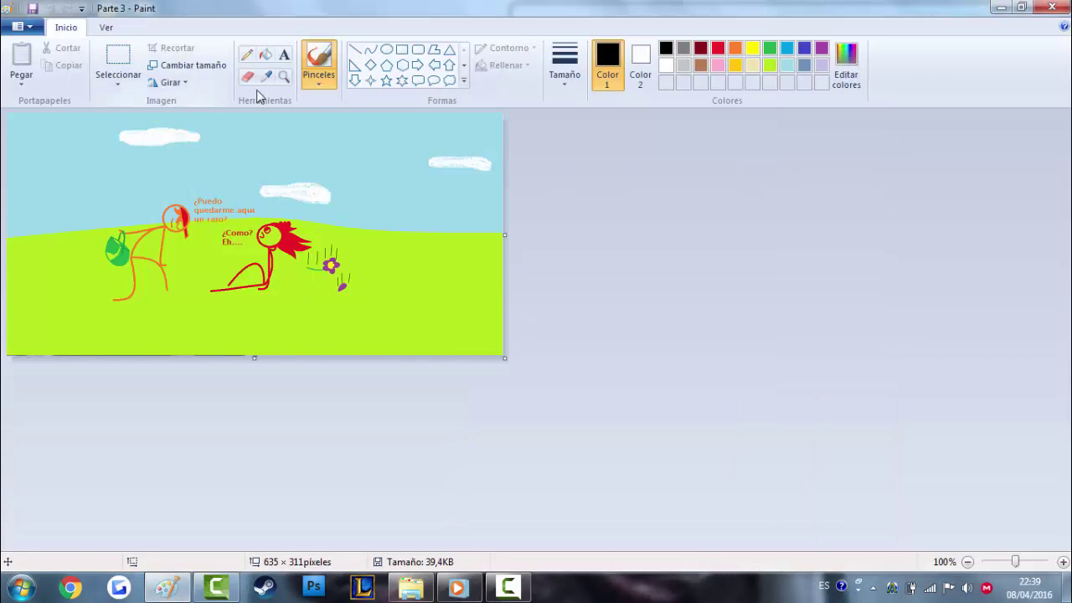
pyautogui.click(383, 248)
pyautogui.click(308, 282)
pyautogui.click(419, 402)
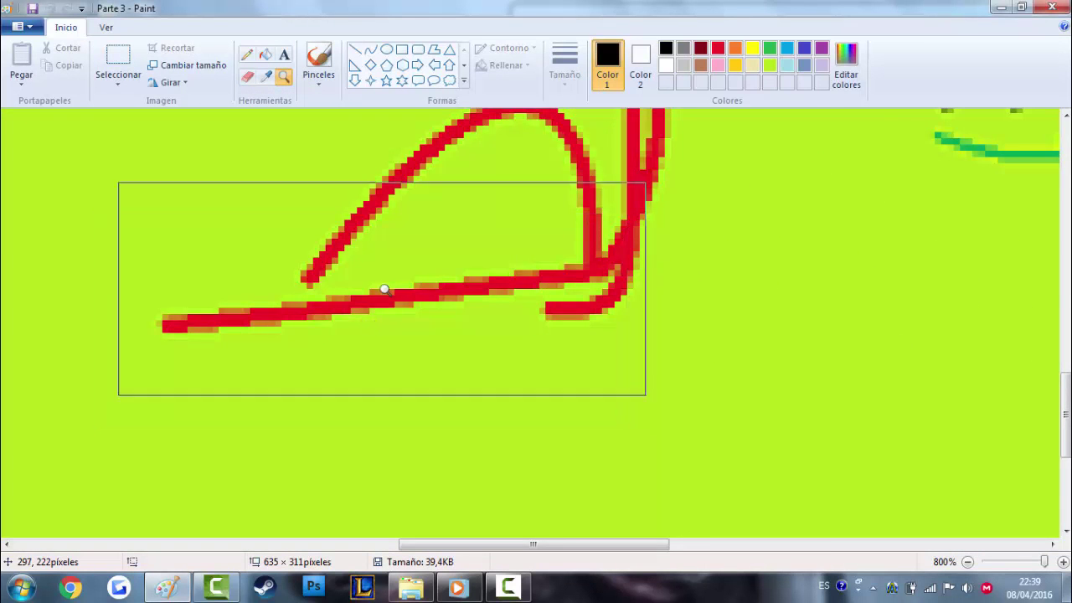
pyautogui.rightClick(383, 290)
pyautogui.rightClick(344, 250)
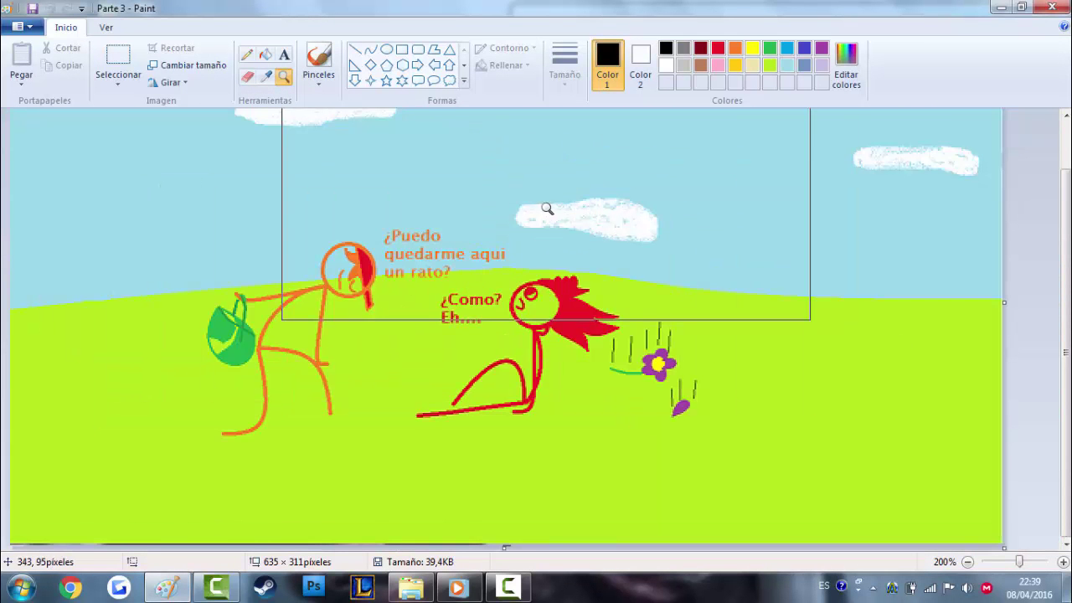
pyautogui.click(1052, 7)
# Preview the Parte 1 (2) image, open it in Paint to examine the full scene, and close it
pyautogui.doubleClick(803, 161)
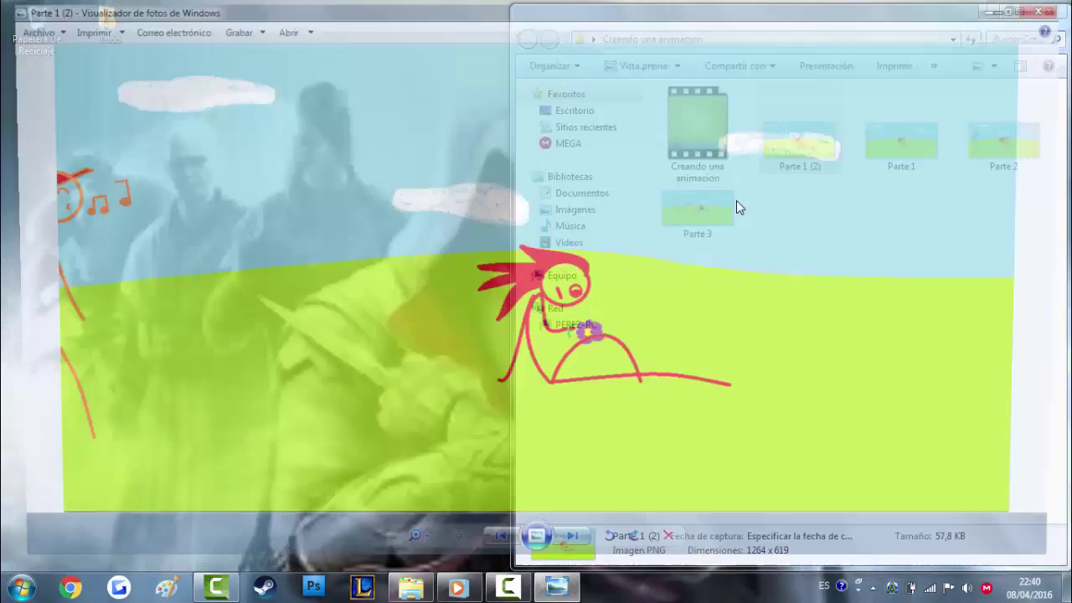
pyautogui.click(1039, 11)
pyautogui.rightClick(792, 138)
pyautogui.click(830, 166)
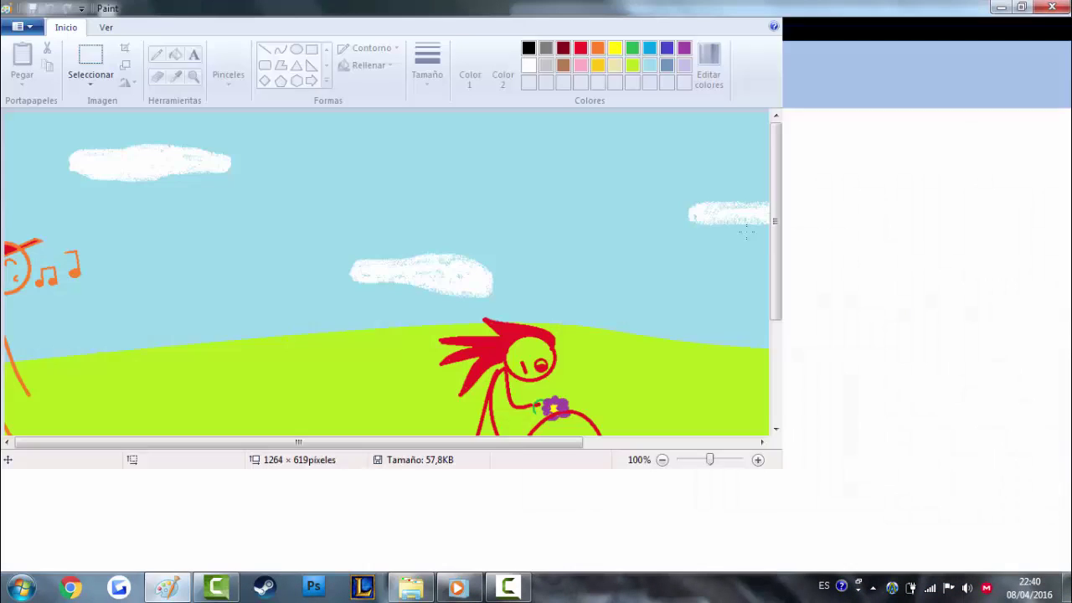
pyautogui.moveTo(1066, 277); pyautogui.dragTo(1066, 331)
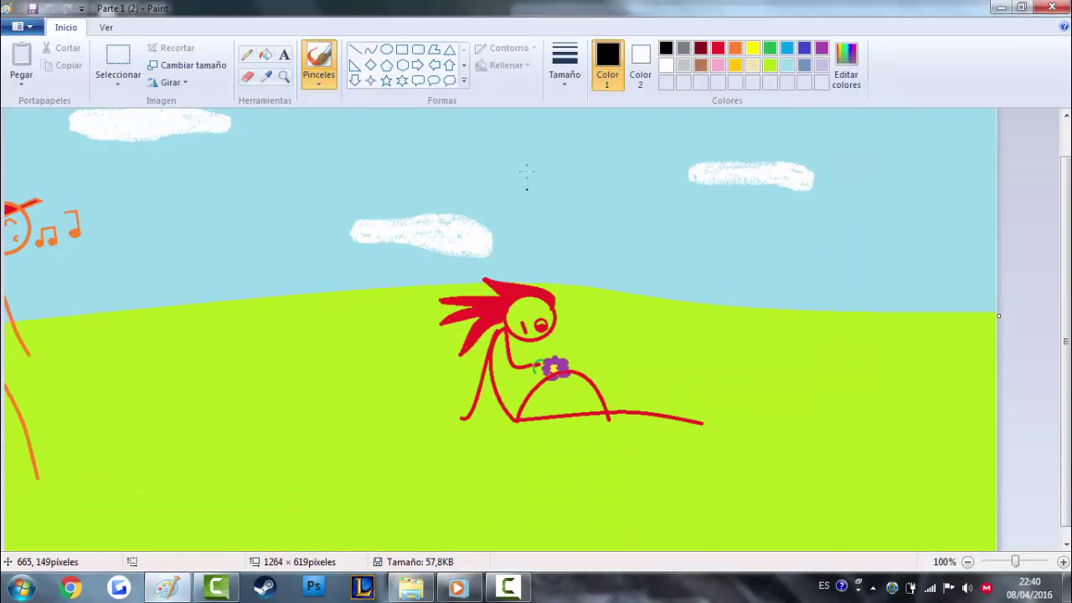
pyautogui.click(1052, 7)
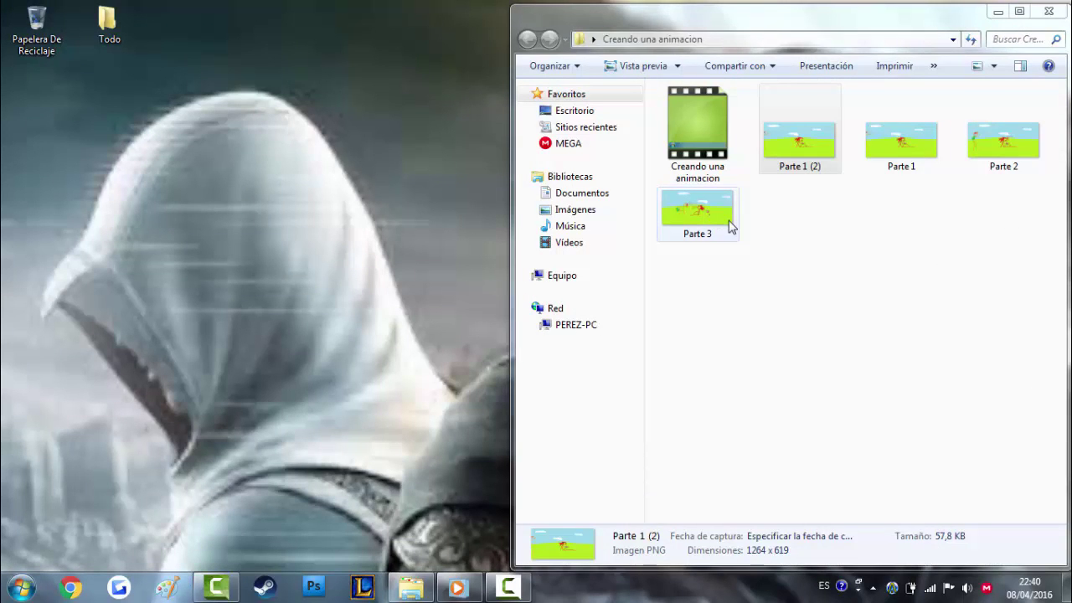
# Reopen Parte 3 for editing in Paint and resize its canvas to about 633 × 310 px
pyautogui.rightClick(710, 224)
pyautogui.click(737, 229)
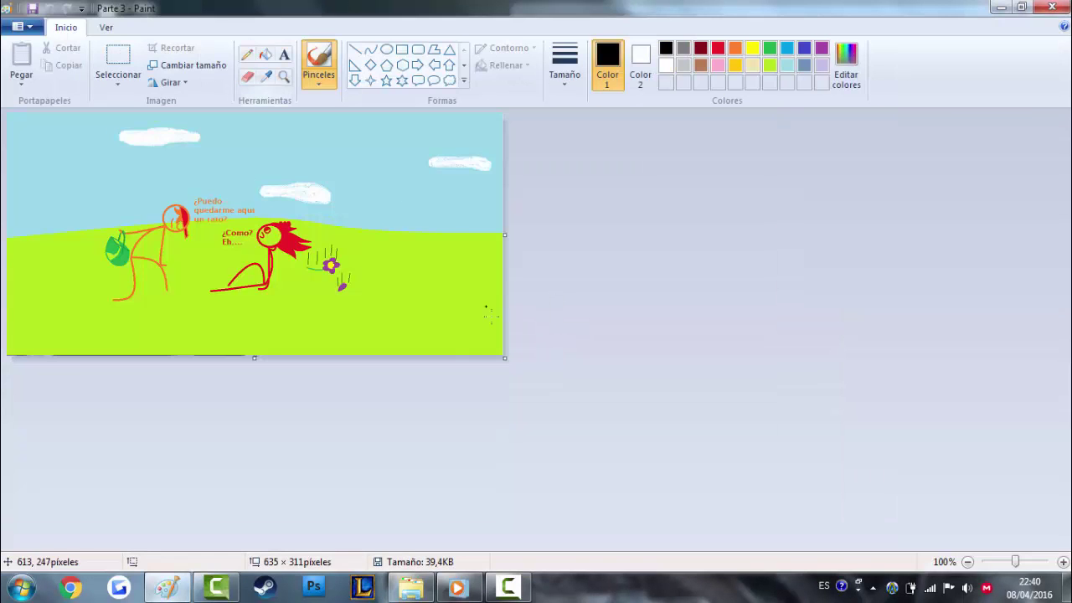
pyautogui.moveTo(552, 365); pyautogui.dragTo(637, 388)
pyautogui.moveTo(634, 387); pyautogui.dragTo(502, 359)
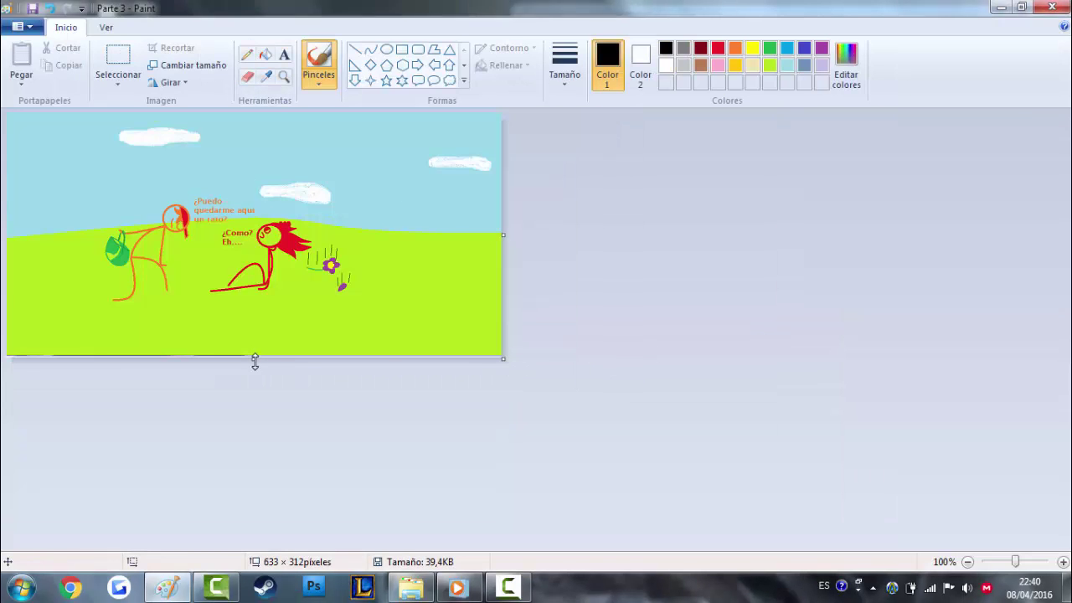
pyautogui.moveTo(254, 360); pyautogui.dragTo(254, 359)
# Draw a bent black curve about 127 × 24 px in the sky above the hill to the right of the flower
pyautogui.click(286, 78)
pyautogui.click(289, 219)
pyautogui.moveTo(1067, 368); pyautogui.dragTo(1067, 423)
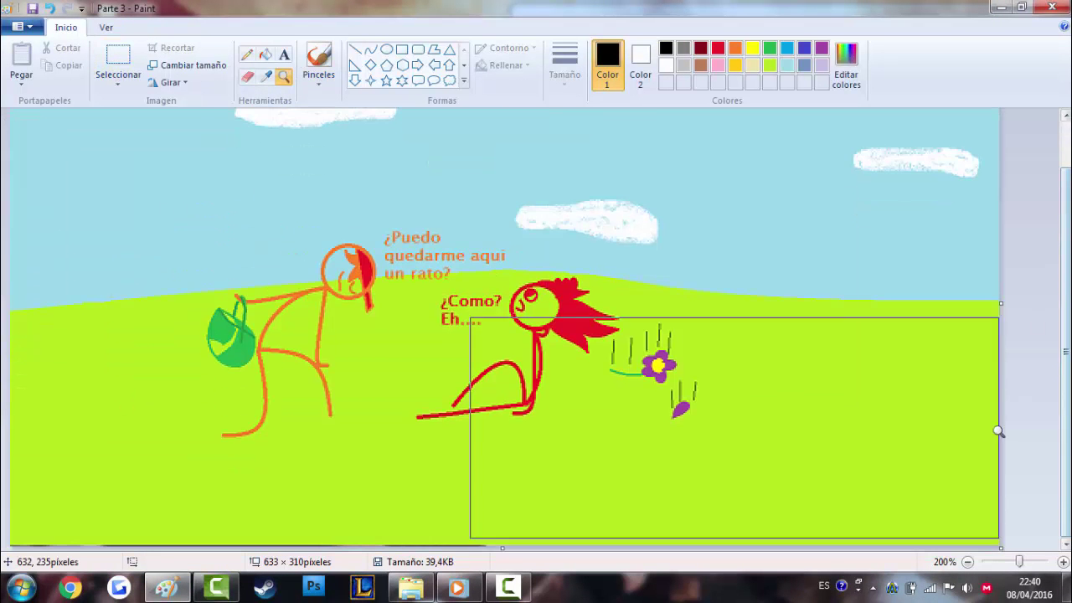
pyautogui.click(647, 356)
pyautogui.rightClick(578, 350)
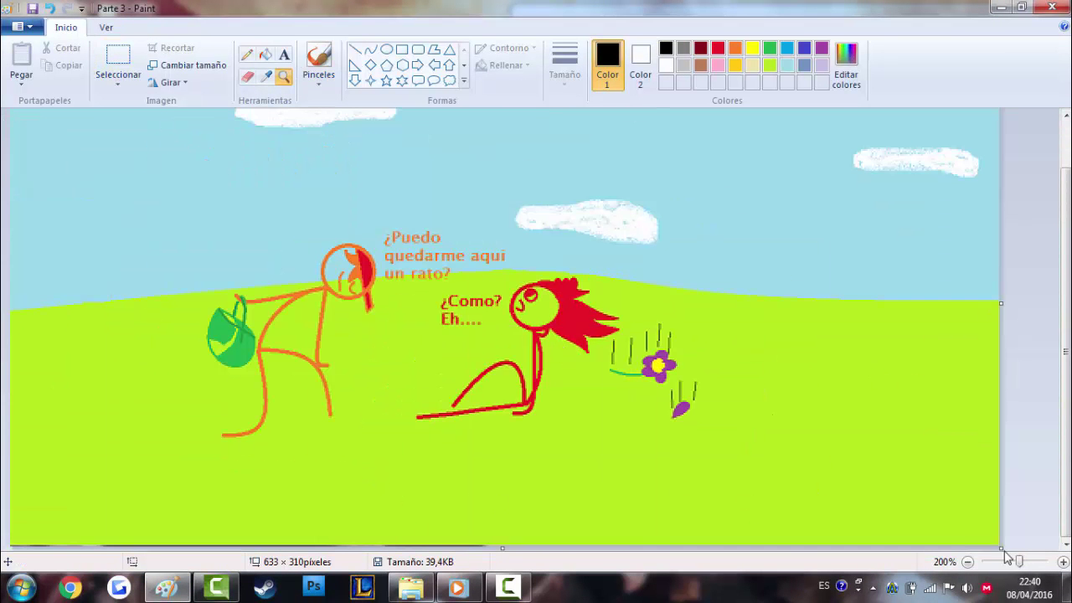
pyautogui.moveTo(1020, 562); pyautogui.dragTo(1021, 564)
pyautogui.moveTo(1067, 419); pyautogui.dragTo(1071, 470)
pyautogui.click(371, 50)
pyautogui.moveTo(681, 263); pyautogui.dragTo(880, 299)
pyautogui.click(740, 310)
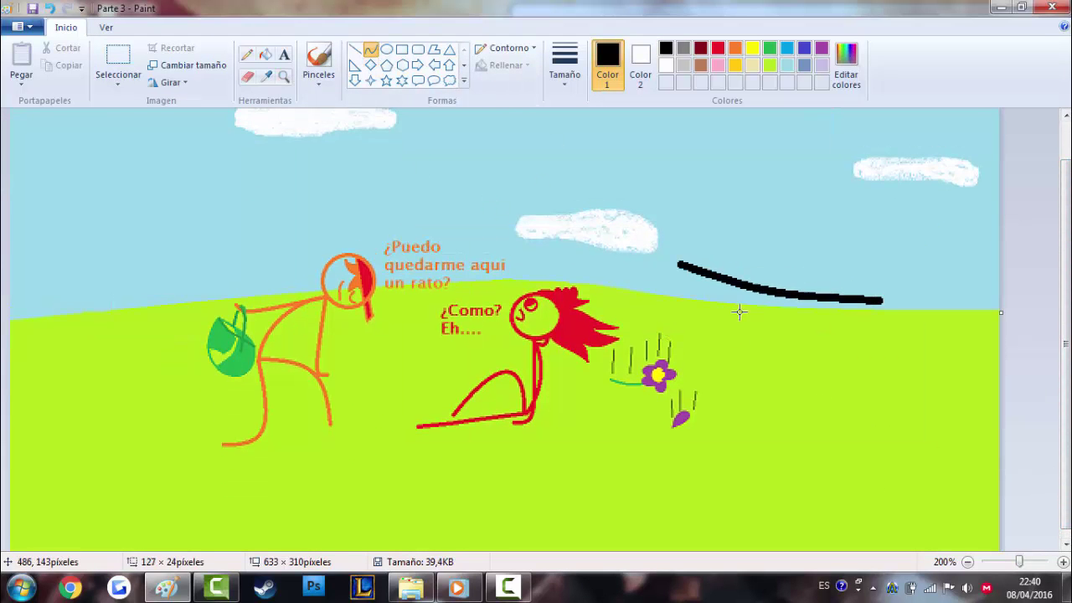
# Discard the black curve and close Parte 3 without saving
pyautogui.click(840, 251)
pyautogui.rightClick(835, 246)
pyautogui.click(871, 256)
pyautogui.click(1054, 7)
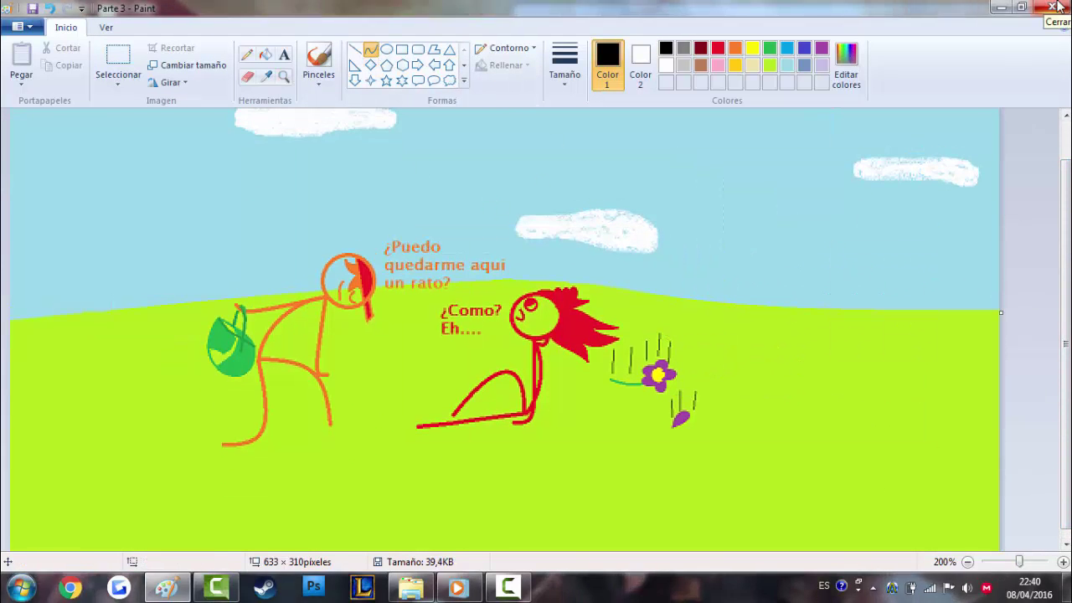
pyautogui.click(564, 312)
# Preview the Parte 1 (2) image, close the preview, and open the image for editing in Paint
pyautogui.doubleClick(796, 155)
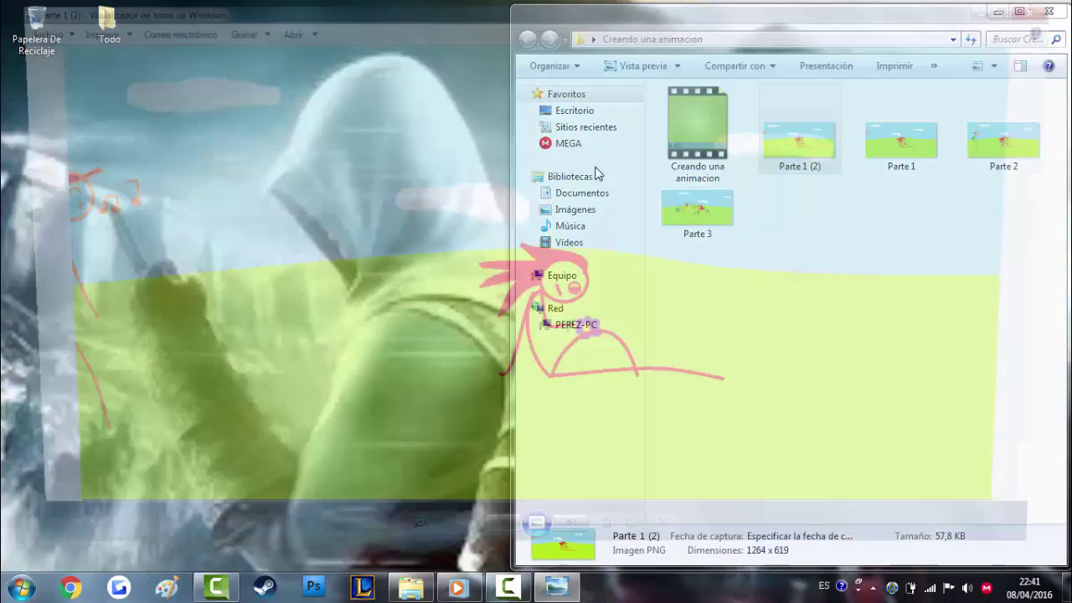
pyautogui.click(1055, 7)
pyautogui.rightClick(784, 146)
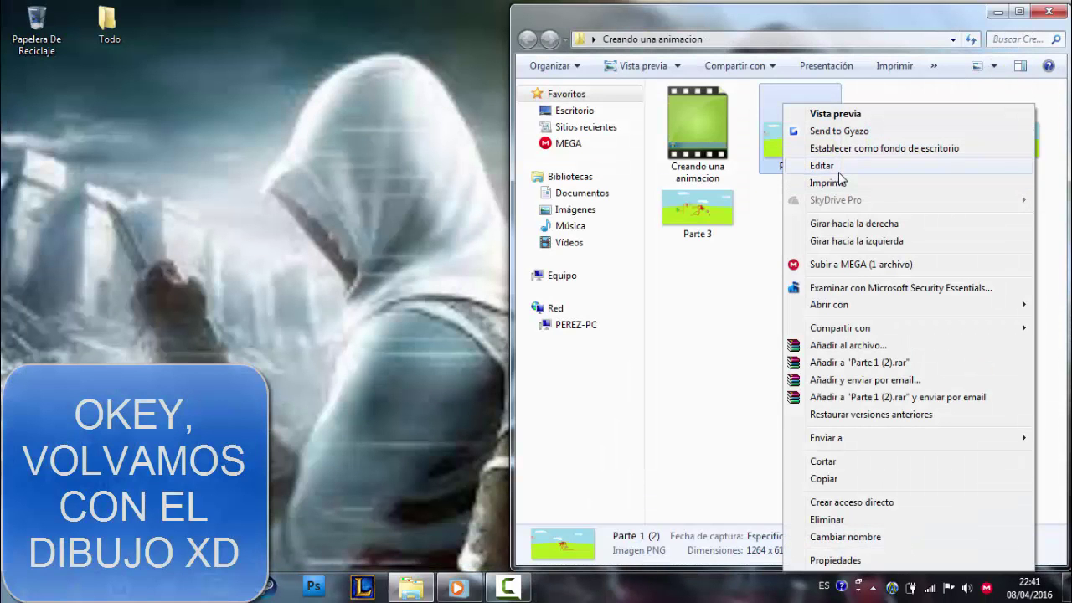
pyautogui.click(838, 167)
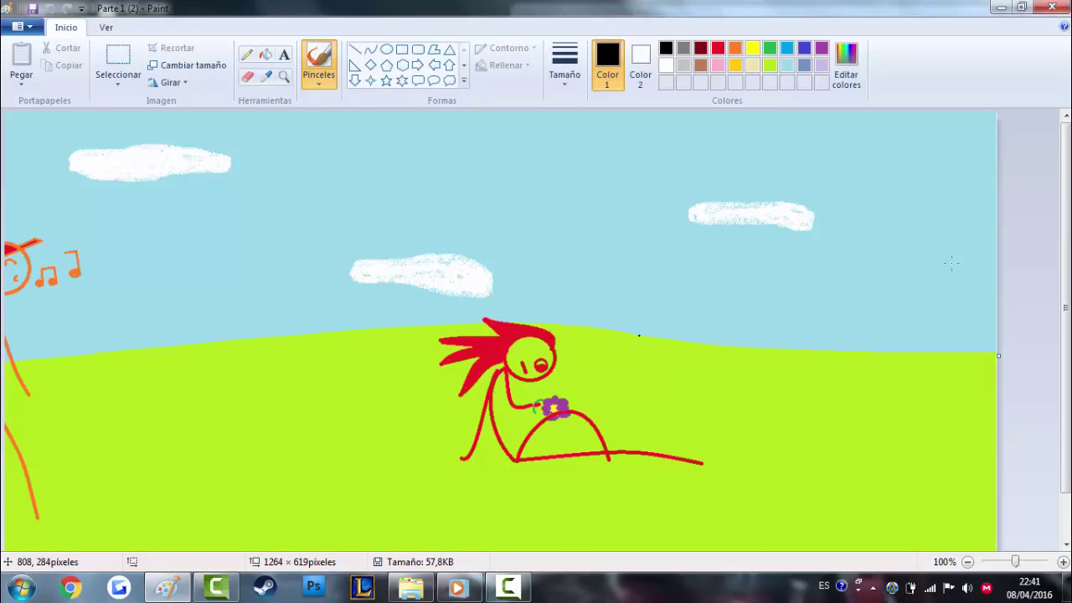
# Set Color 2 to the lime green that matches the grass
pyautogui.scroll(-2, 536, 335)
pyautogui.scroll(-1, 905, 240)
pyautogui.click(641, 67)
pyautogui.click(770, 64)
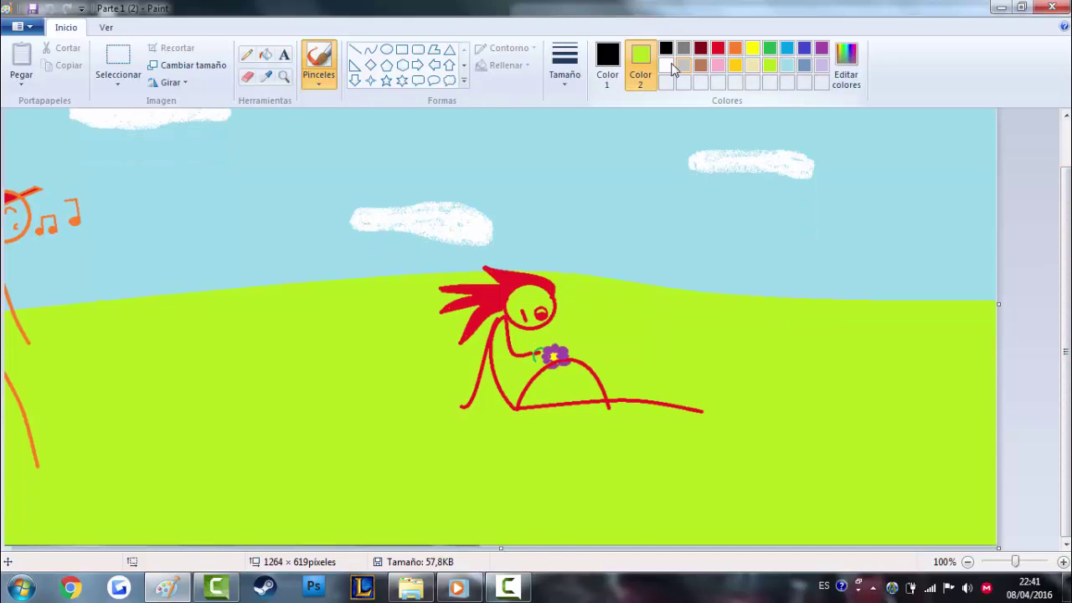
# Cover the red figure, the orange figure with its music notes, and the clouds with lime green using the Eraser
pyautogui.click(248, 76)
pyautogui.moveTo(468, 359)
pyautogui.mouseDown()
pyautogui.moveTo(481, 386)
pyautogui.moveTo(475, 351)
pyautogui.moveTo(538, 300)
pyautogui.moveTo(497, 289)
pyautogui.moveTo(452, 297)
pyautogui.mouseUp()
pyautogui.moveTo(1067, 326)
pyautogui.mouseDown()
pyautogui.moveTo(1069, 229)
pyautogui.moveTo(1067, 352)
pyautogui.mouseUp()
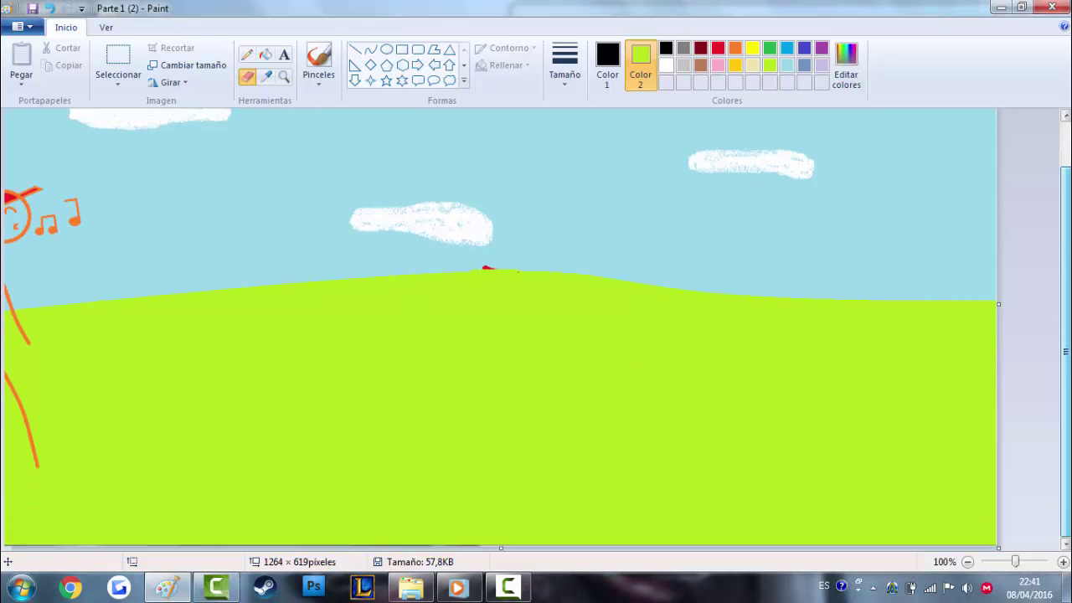
pyautogui.moveTo(2, 226)
pyautogui.mouseDown()
pyautogui.moveTo(8, 180)
pyautogui.moveTo(78, 188)
pyautogui.mouseUp()
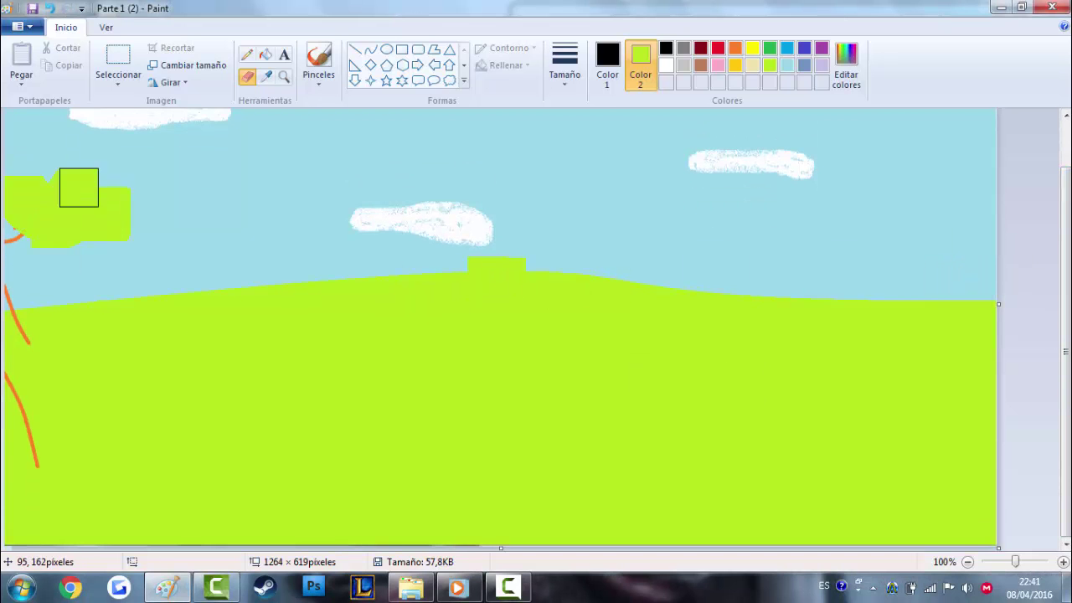
pyautogui.moveTo(1067, 276); pyautogui.dragTo(1067, 253)
pyautogui.moveTo(501, 239)
pyautogui.mouseDown()
pyautogui.moveTo(226, 148)
pyautogui.moveTo(791, 192)
pyautogui.moveTo(816, 205)
pyautogui.mouseUp()
pyautogui.moveTo(1067, 164); pyautogui.dragTo(1068, 142)
# Fill the sky with lime green and erase the leftover horizon line, making the whole canvas one plain colour
pyautogui.click(266, 55)
pyautogui.click(584, 242)
pyautogui.click(770, 65)
pyautogui.click(652, 244)
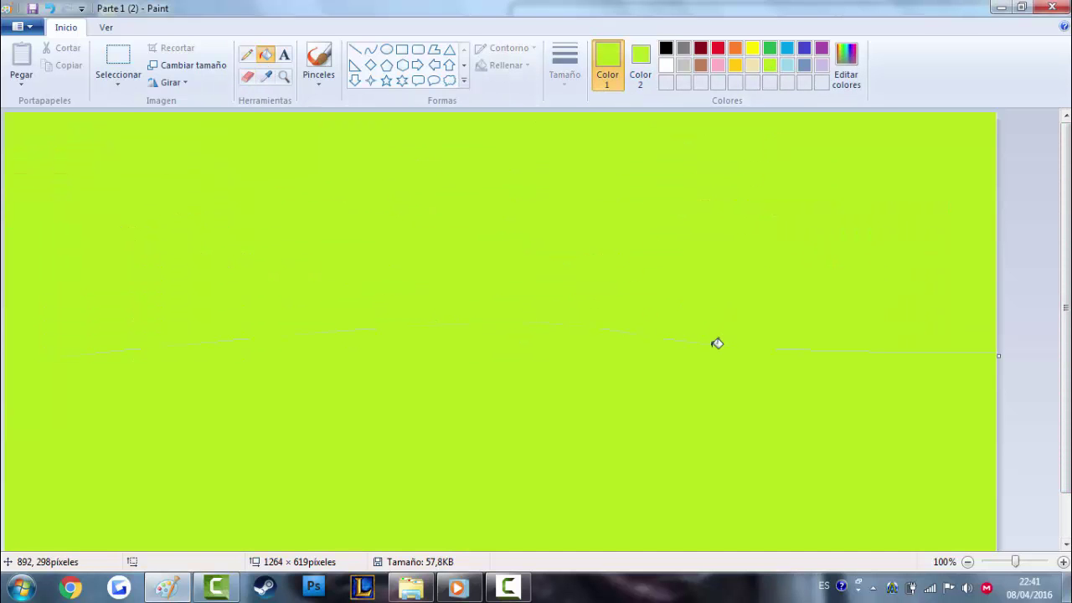
pyautogui.click(250, 81)
pyautogui.moveTo(58, 354)
pyautogui.mouseDown()
pyautogui.moveTo(825, 362)
pyautogui.moveTo(997, 352)
pyautogui.mouseUp()
# Choose the Curve tool with orange as Color 1
pyautogui.moveTo(1066, 268)
pyautogui.mouseDown()
pyautogui.moveTo(1066, 323)
pyautogui.moveTo(1066, 268)
pyautogui.moveTo(1067, 284)
pyautogui.mouseUp()
pyautogui.click(370, 49)
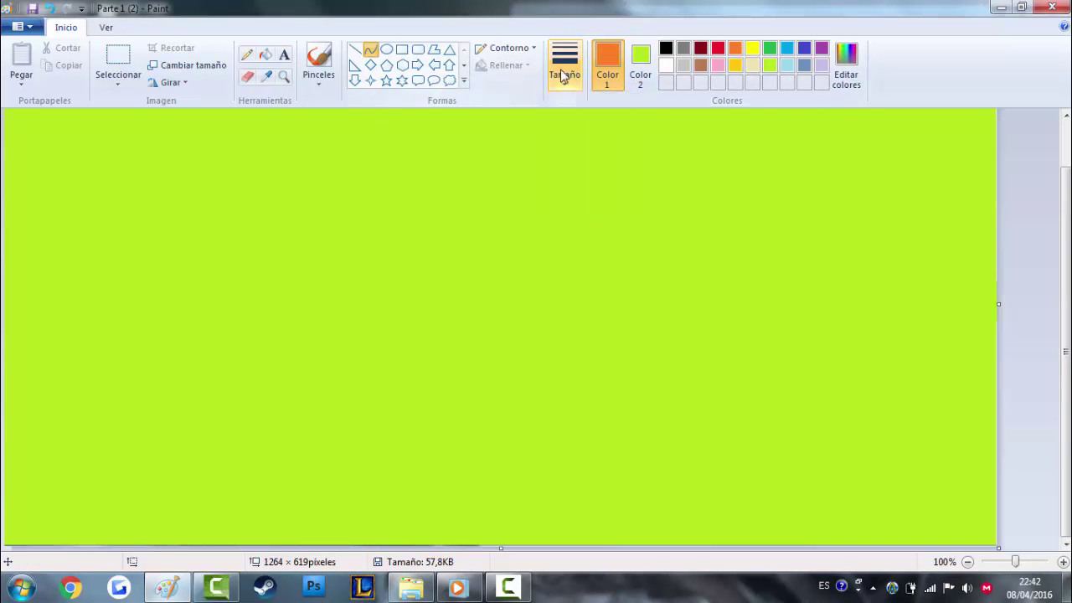
pyautogui.moveTo(463, 543)
pyautogui.mouseDown()
pyautogui.moveTo(519, 243)
pyautogui.moveTo(470, 365)
pyautogui.mouseUp()
pyautogui.hotkey('ctrl', 'z')
pyautogui.moveTo(469, 453); pyautogui.dragTo(637, 298)
pyautogui.hotkey('ctrl', 'z')
# Set the curve's line size to the thickest option
pyautogui.click(565, 67)
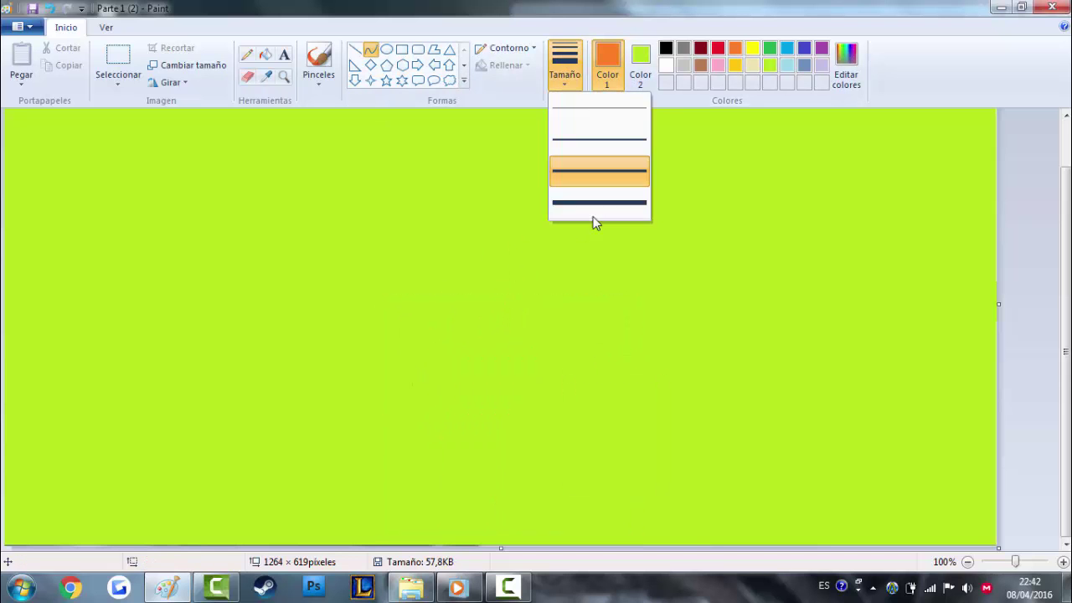
pyautogui.click(598, 204)
pyautogui.moveTo(1066, 350)
pyautogui.mouseDown()
pyautogui.moveTo(1068, 325)
pyautogui.moveTo(1067, 356)
pyautogui.mouseUp()
pyautogui.moveTo(492, 544)
pyautogui.mouseDown()
pyautogui.moveTo(491, 400)
pyautogui.moveTo(514, 391)
pyautogui.moveTo(479, 471)
pyautogui.moveTo(473, 546)
pyautogui.mouseUp()
pyautogui.rightClick(496, 484)
pyautogui.click(508, 383)
pyautogui.click(472, 447)
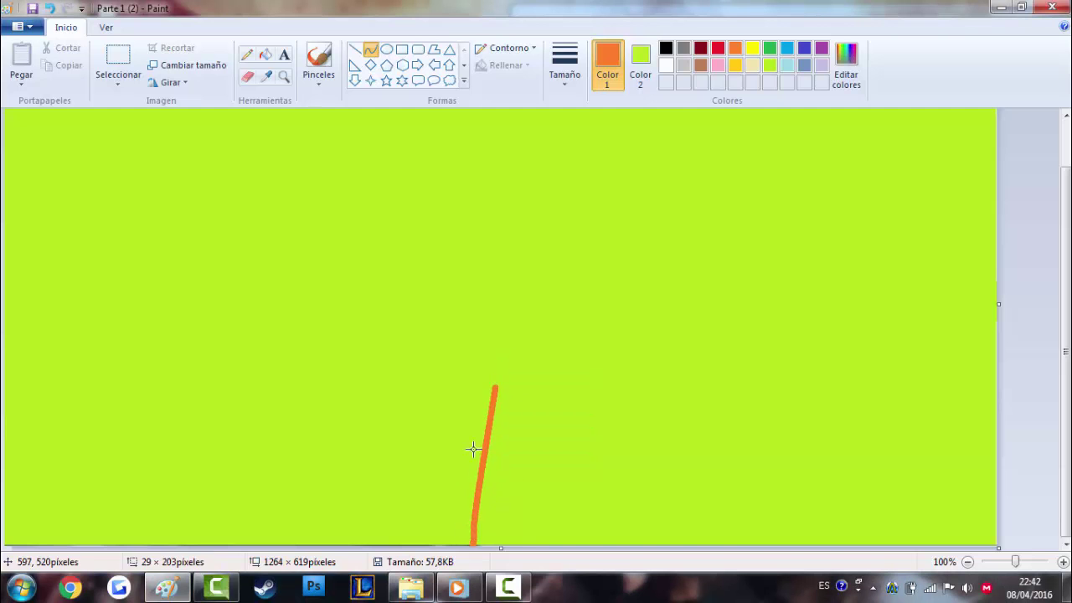
pyautogui.rightClick(469, 415)
pyautogui.click(498, 387)
# Draw a slightly bent orange curve for the body, running from the lower middle of the canvas down to its bottom edge
pyautogui.moveTo(498, 388); pyautogui.dragTo(467, 545)
pyautogui.click(489, 398)
pyautogui.click(466, 494)
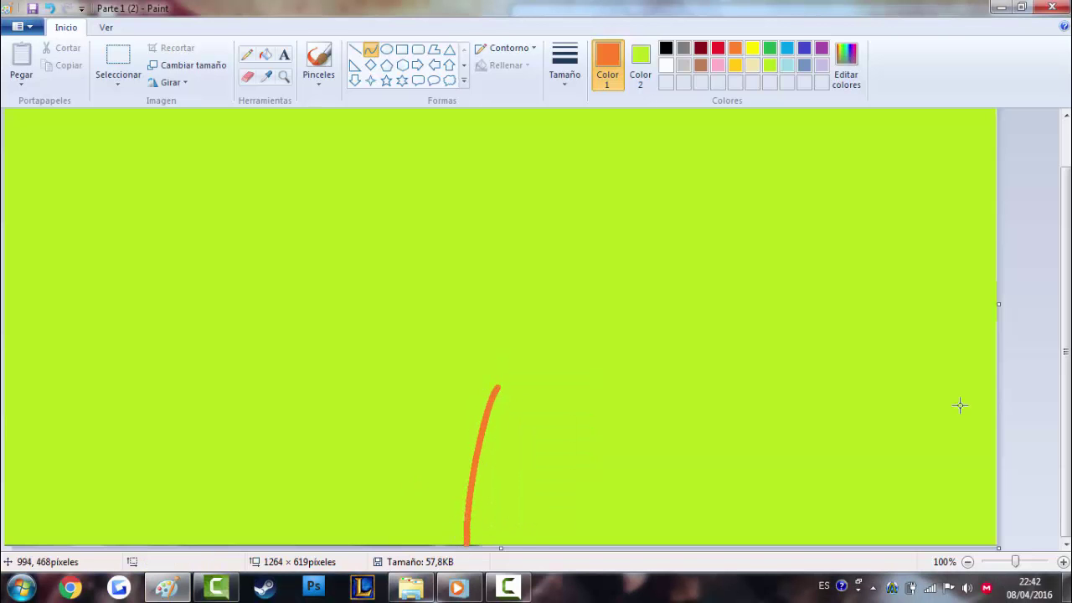
# Draw a large orange ellipse for the head resting on the upper end of the body line, and switch back to the Curve tool
pyautogui.click(386, 49)
pyautogui.moveTo(359, 163); pyautogui.dragTo(665, 447)
pyautogui.moveTo(514, 307); pyautogui.dragTo(549, 308)
pyautogui.moveTo(1065, 307)
pyautogui.mouseDown()
pyautogui.moveTo(1065, 350)
pyautogui.moveTo(1066, 301)
pyautogui.mouseUp()
pyautogui.click(871, 285)
pyautogui.click(371, 49)
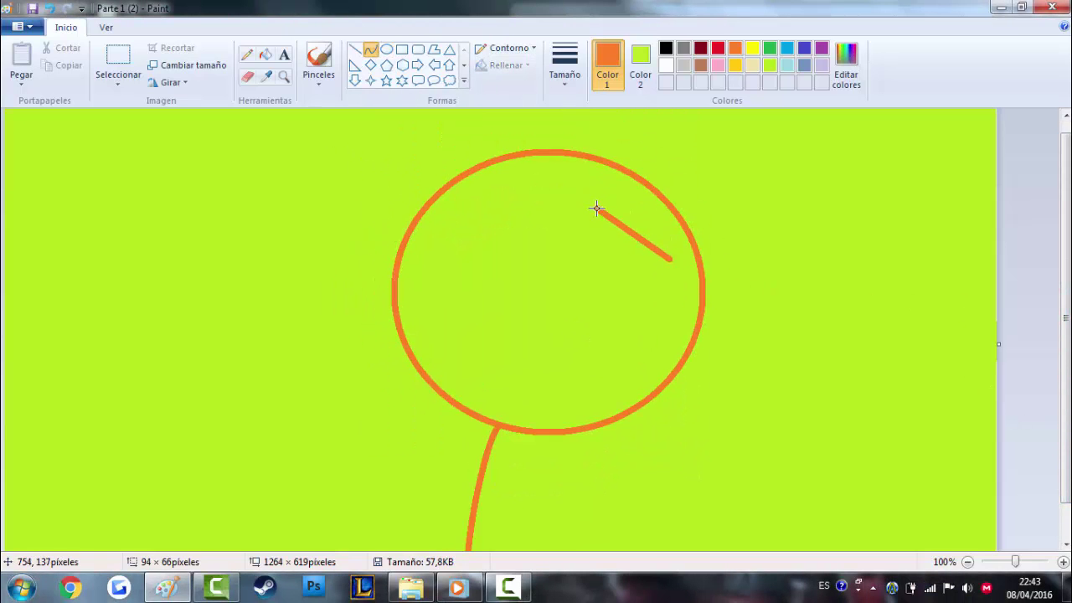
pyautogui.click(642, 236)
pyautogui.rightClick(639, 236)
pyautogui.click(671, 303)
pyautogui.moveTo(593, 201)
pyautogui.mouseDown()
pyautogui.moveTo(696, 278)
pyautogui.moveTo(675, 259)
pyautogui.mouseUp()
pyautogui.click(647, 214)
pyautogui.click(616, 240)
pyautogui.press('Delete')
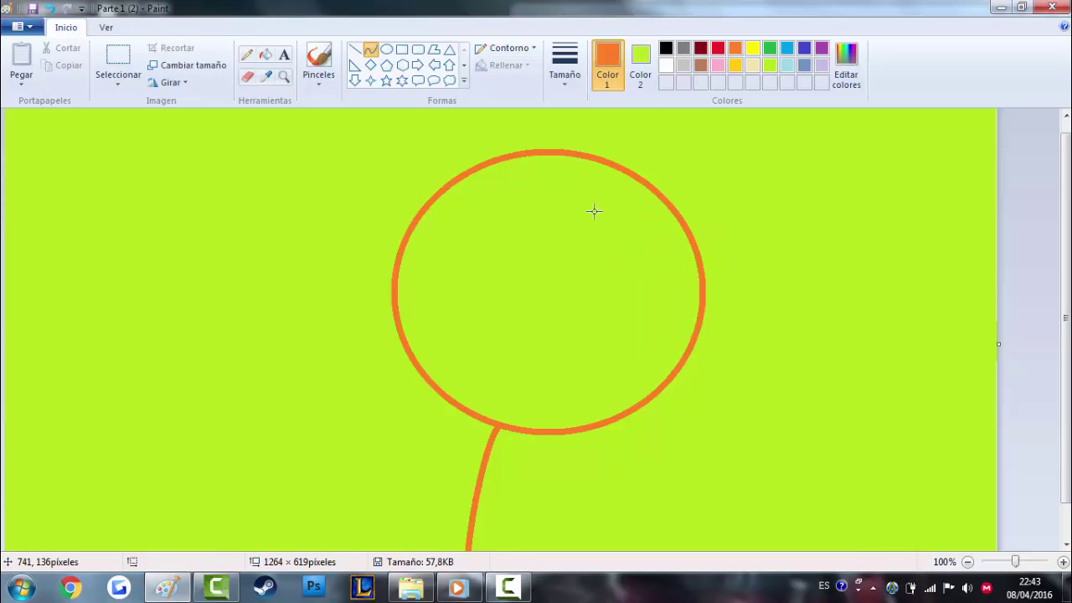
# Draw wavy orange eyebrows in the upper part of the face, the left one about 113 × 22 px
pyautogui.moveTo(444, 209); pyautogui.dragTo(533, 194)
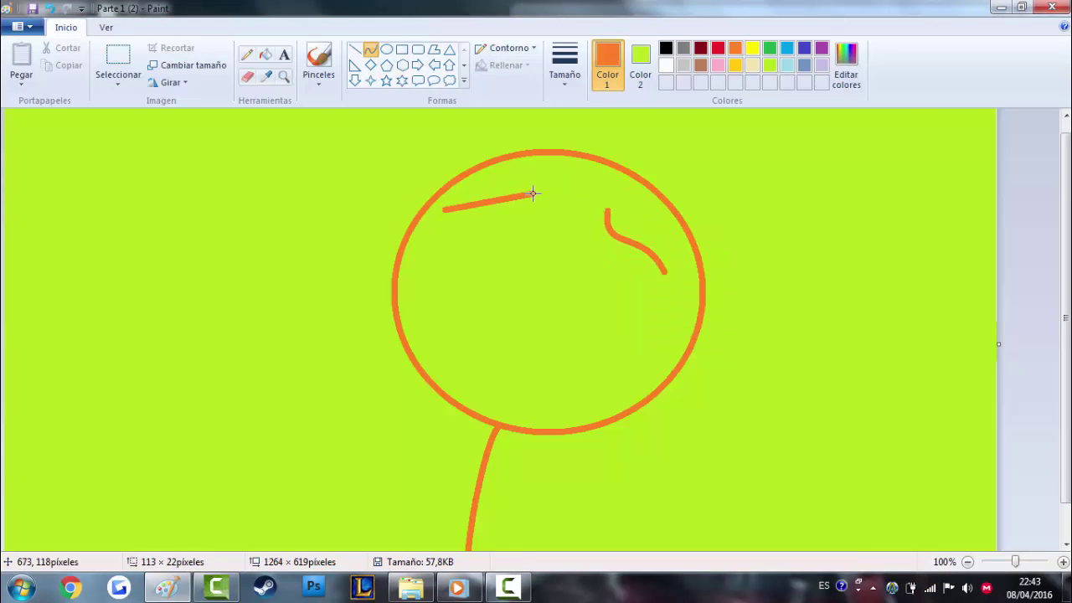
pyautogui.moveTo(445, 242); pyautogui.dragTo(510, 261)
pyautogui.click(529, 217)
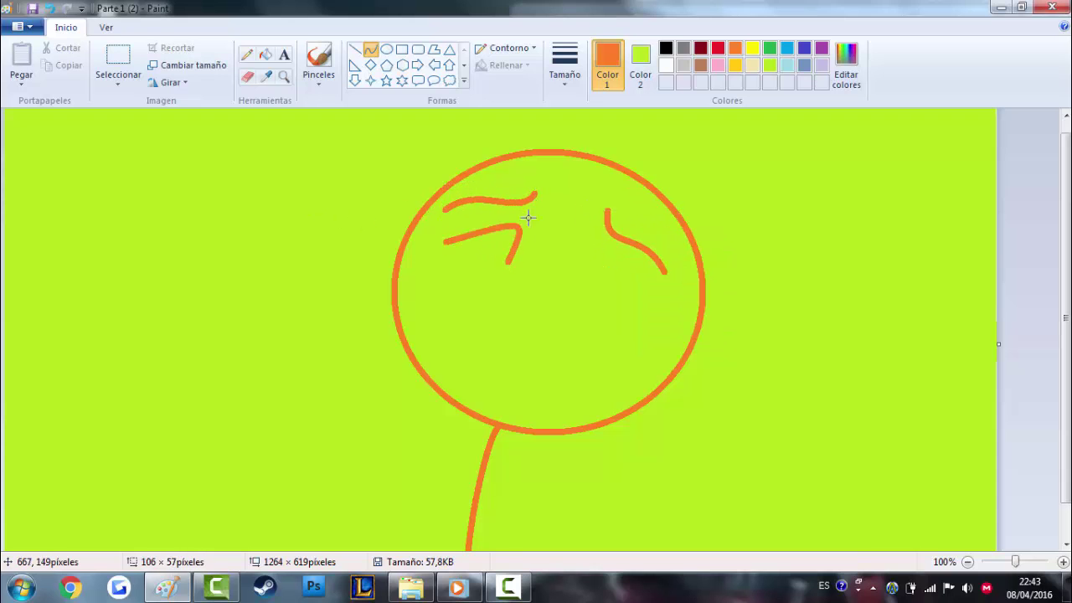
pyautogui.click(466, 221)
pyautogui.hotkey('ctrl', 'z')
# Draw two arched orange curves as closed, laughing eyes, one beneath each eyebrow
pyautogui.moveTo(442, 246); pyautogui.dragTo(510, 269)
pyautogui.click(461, 205)
pyautogui.click(508, 232)
pyautogui.moveTo(507, 232); pyautogui.dragTo(526, 208)
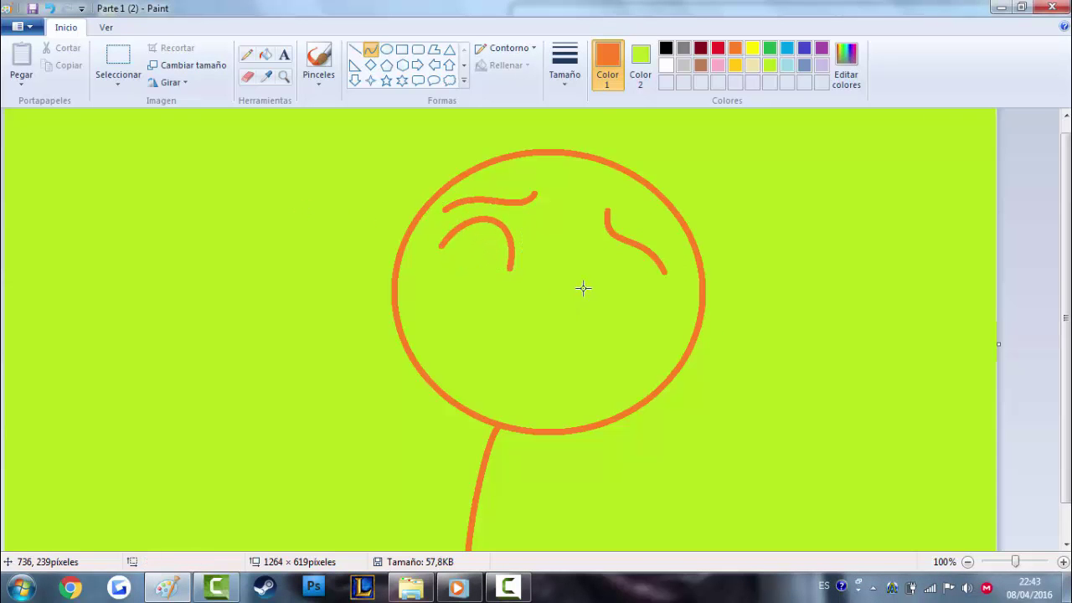
pyautogui.moveTo(586, 289); pyautogui.dragTo(648, 319)
pyautogui.click(606, 241)
pyautogui.click(665, 266)
pyautogui.click(299, 241)
pyautogui.moveTo(1065, 318)
pyautogui.mouseDown()
pyautogui.moveTo(1065, 337)
pyautogui.moveTo(1066, 307)
pyautogui.mouseUp()
pyautogui.click(495, 378)
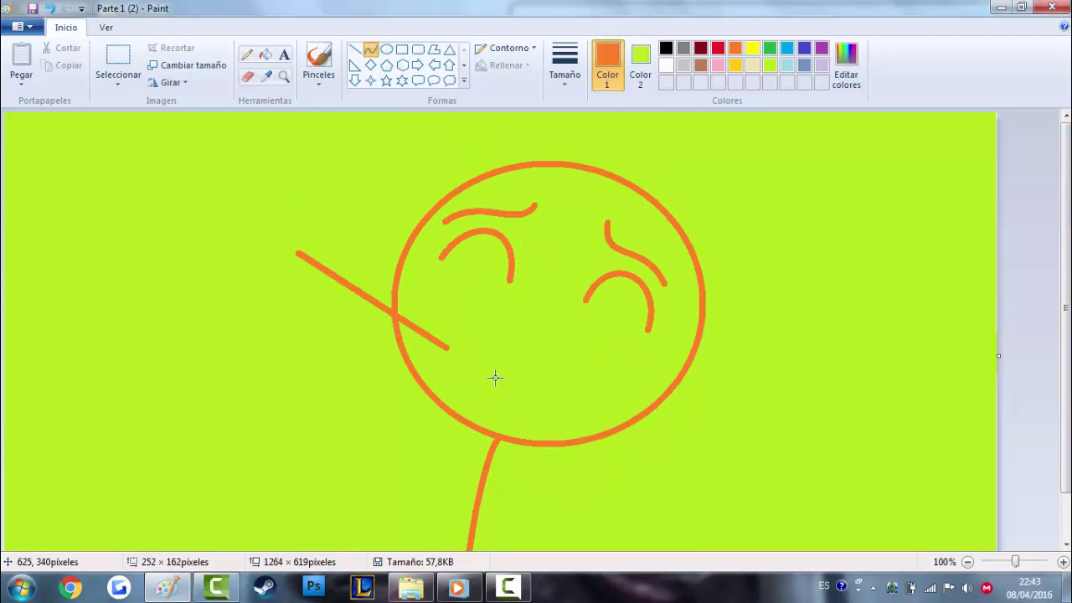
pyautogui.hotkey('ctrl', 'z')
# Draw a wide grinning mouth in the lower face from a shallow upper curve and a deeper lower curve joined at the corners
pyautogui.moveTo(477, 353); pyautogui.dragTo(598, 350)
pyautogui.click(546, 373)
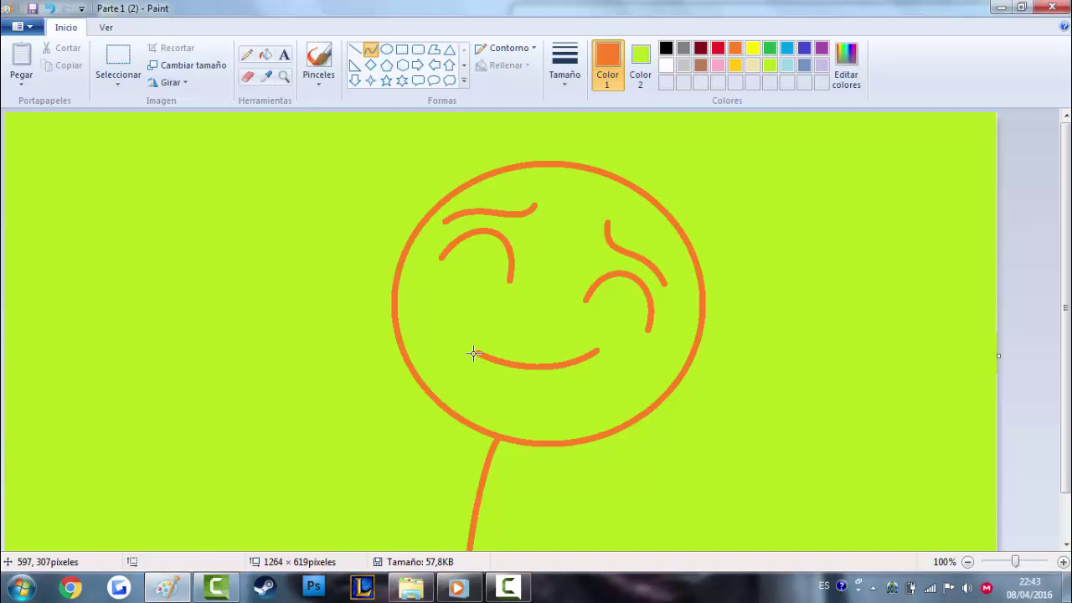
pyautogui.click(471, 397)
pyautogui.moveTo(549, 397); pyautogui.dragTo(618, 443)
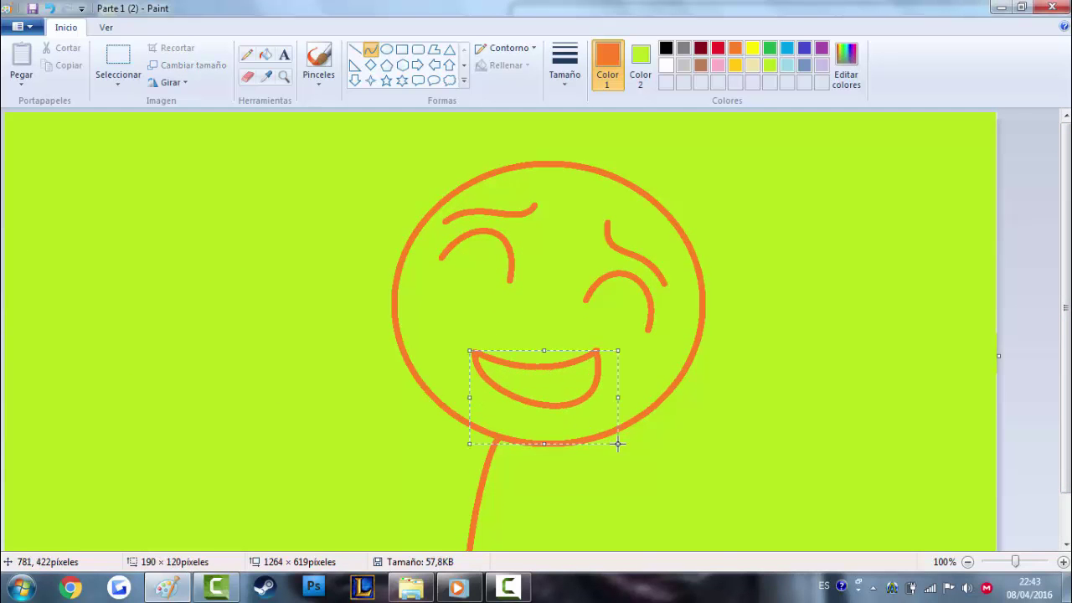
# With a thin line, draw a curve across the mouth and short vertical lines above and below it as two rows of teeth
pyautogui.click(570, 71)
pyautogui.click(598, 139)
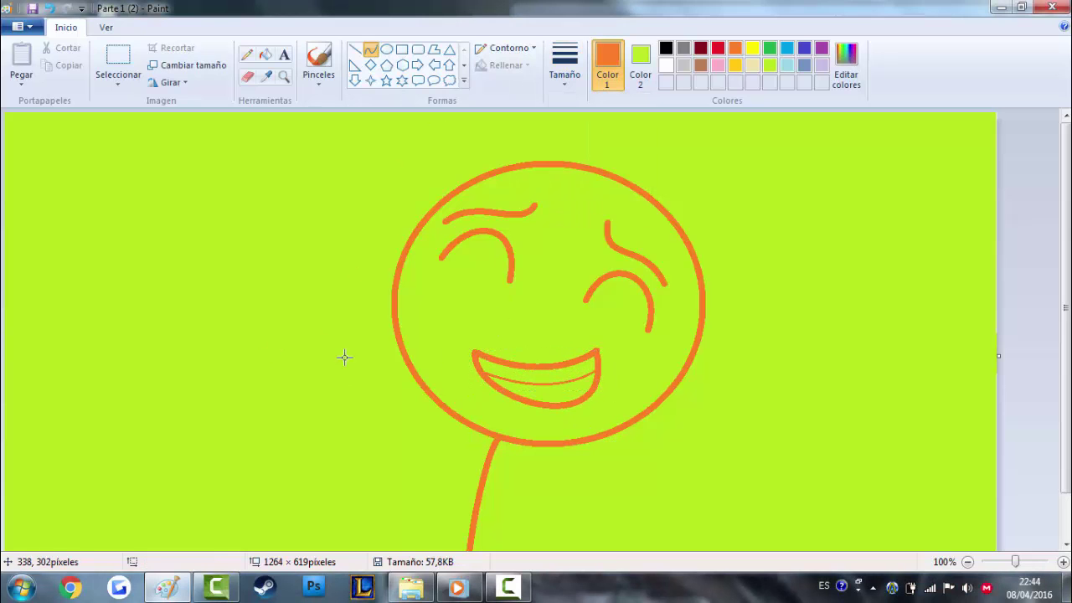
pyautogui.click(355, 49)
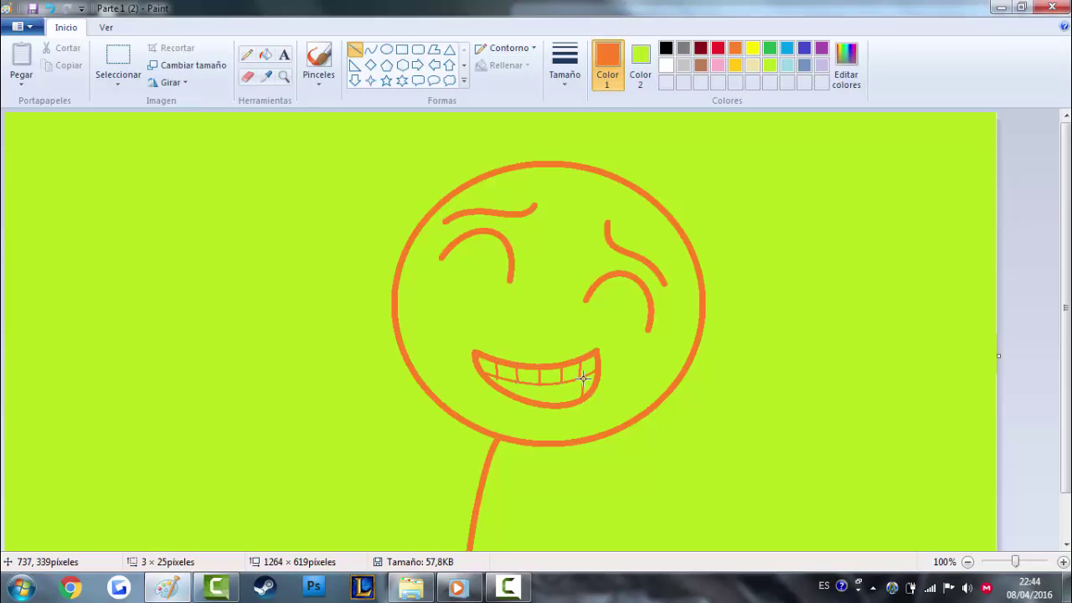
pyautogui.moveTo(528, 385); pyautogui.dragTo(528, 400)
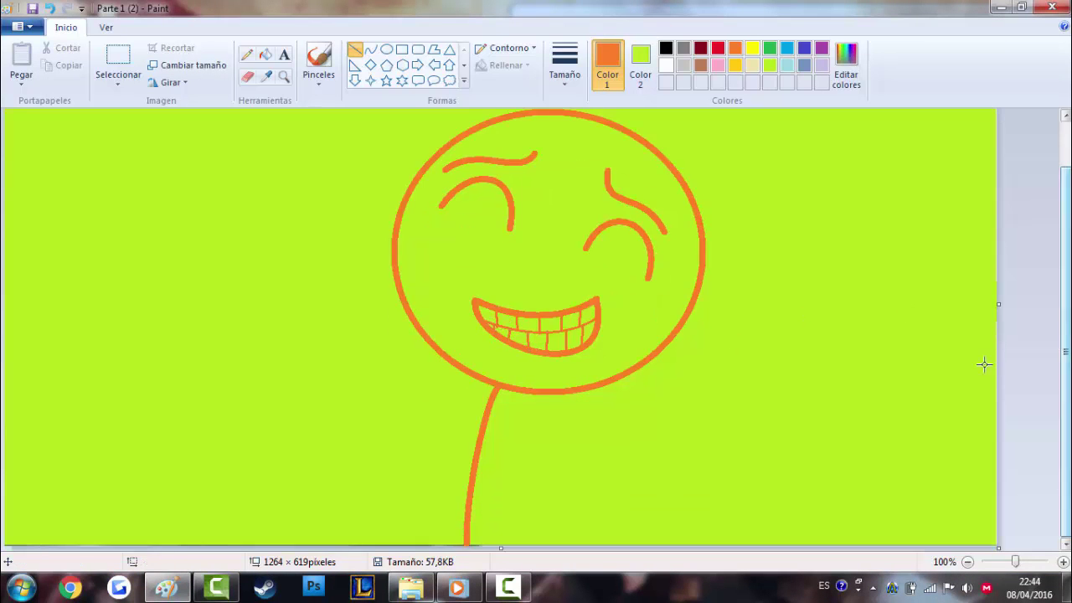
# Add orange 22-point text left of the head reading "Pues mira, Tu nombre es", the character's name, and "¿verdad?"
pyautogui.click(285, 54)
pyautogui.click(108, 207)
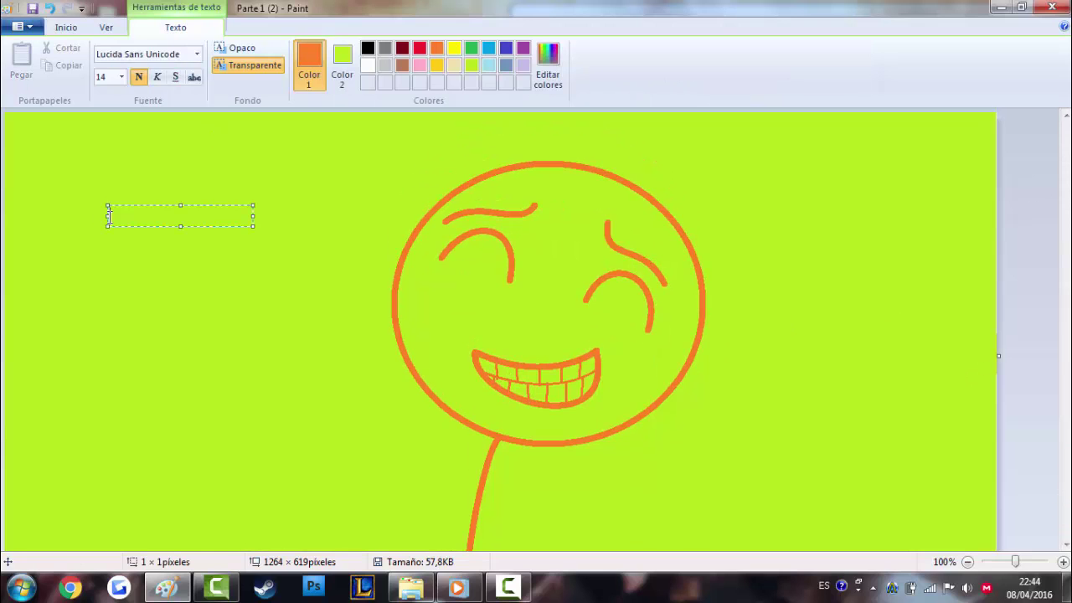
pyautogui.click(121, 77)
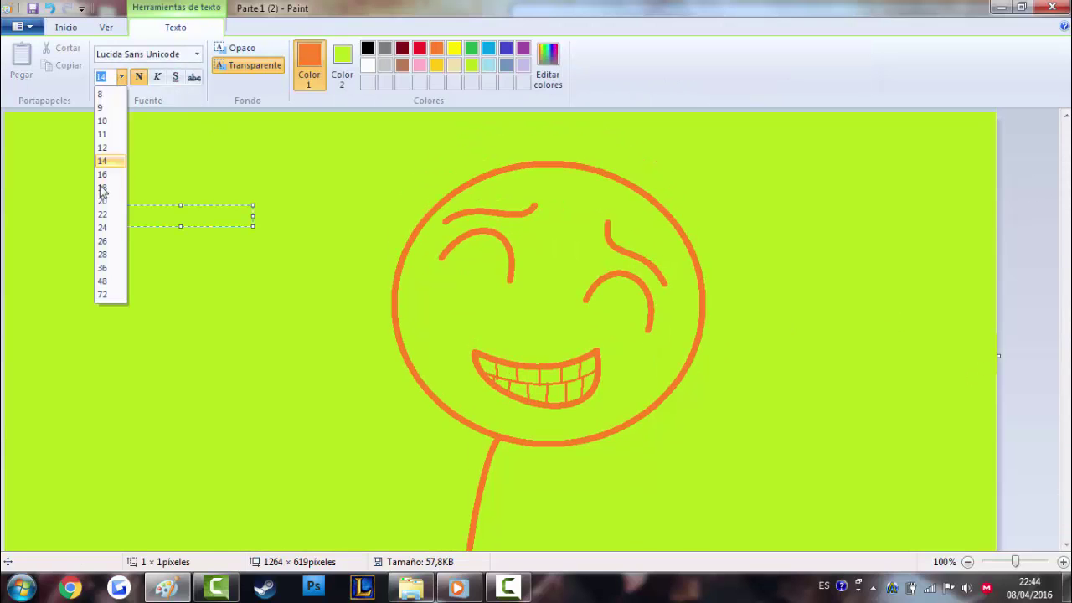
pyautogui.click(123, 216)
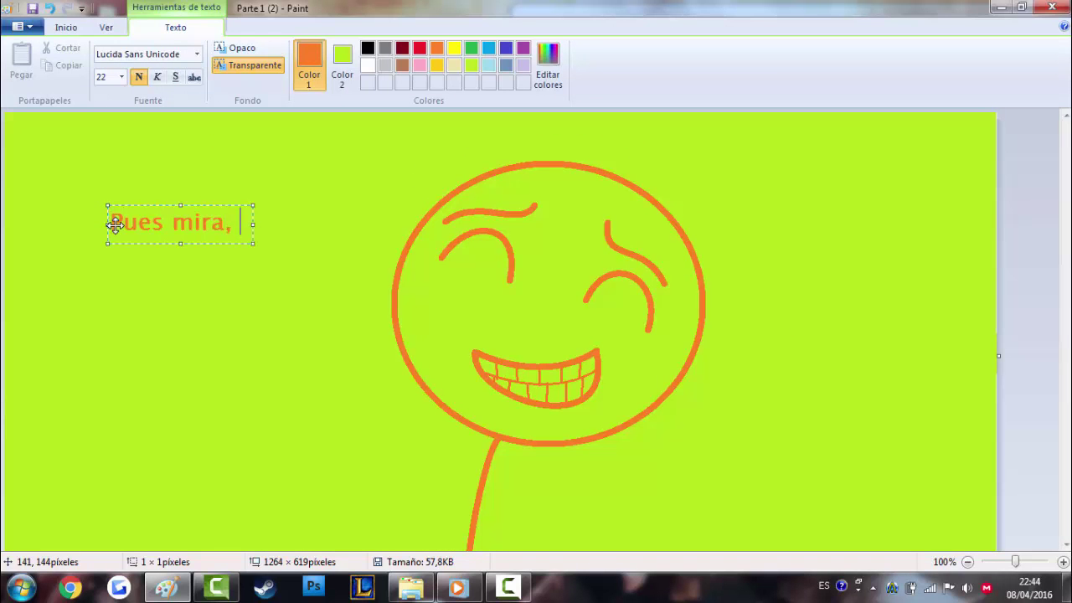
pyautogui.press('BackSpace')
pyautogui.press('BackSpace')
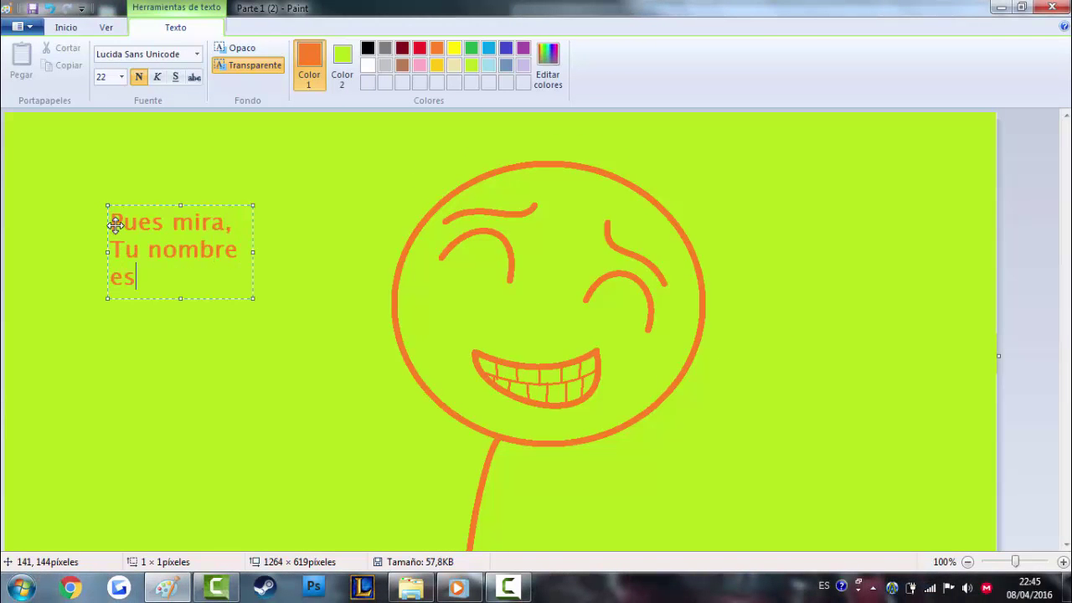
pyautogui.write('izabeth, ¿verdad?')
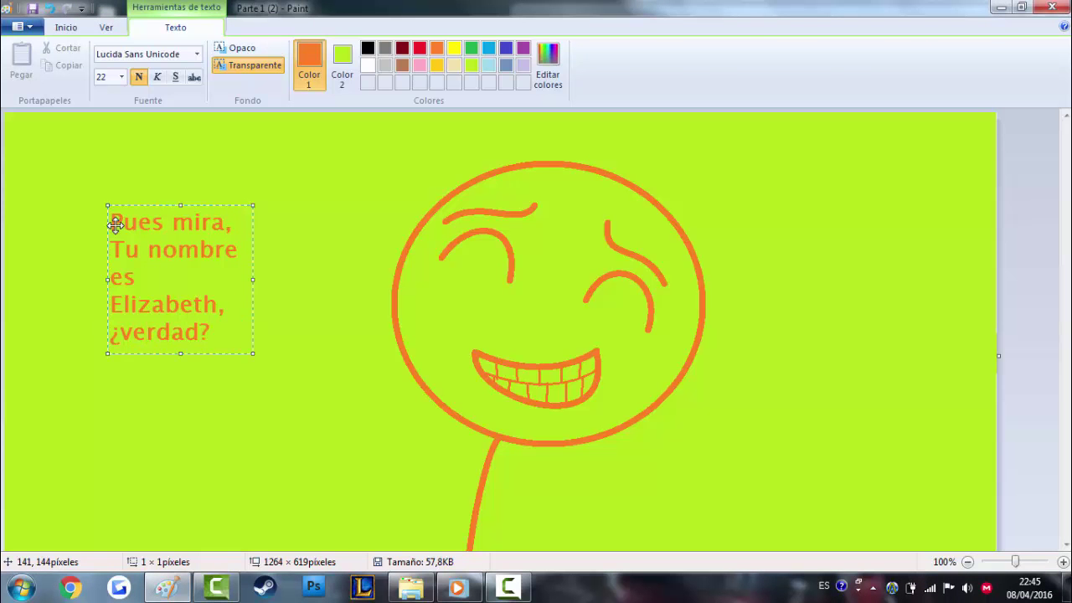
pyautogui.moveTo(1067, 315)
pyautogui.mouseDown()
pyautogui.moveTo(1068, 352)
pyautogui.moveTo(1067, 312)
pyautogui.mouseUp()
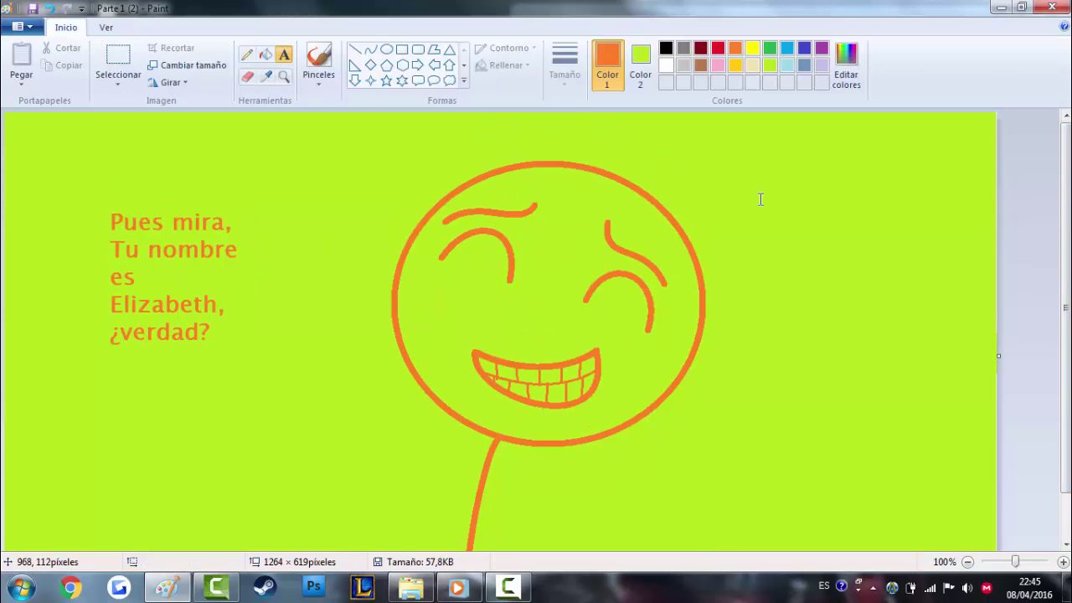
pyautogui.click(356, 50)
pyautogui.moveTo(697, 266)
pyautogui.mouseDown()
pyautogui.moveTo(449, 171)
pyautogui.moveTo(327, 160)
pyautogui.mouseUp()
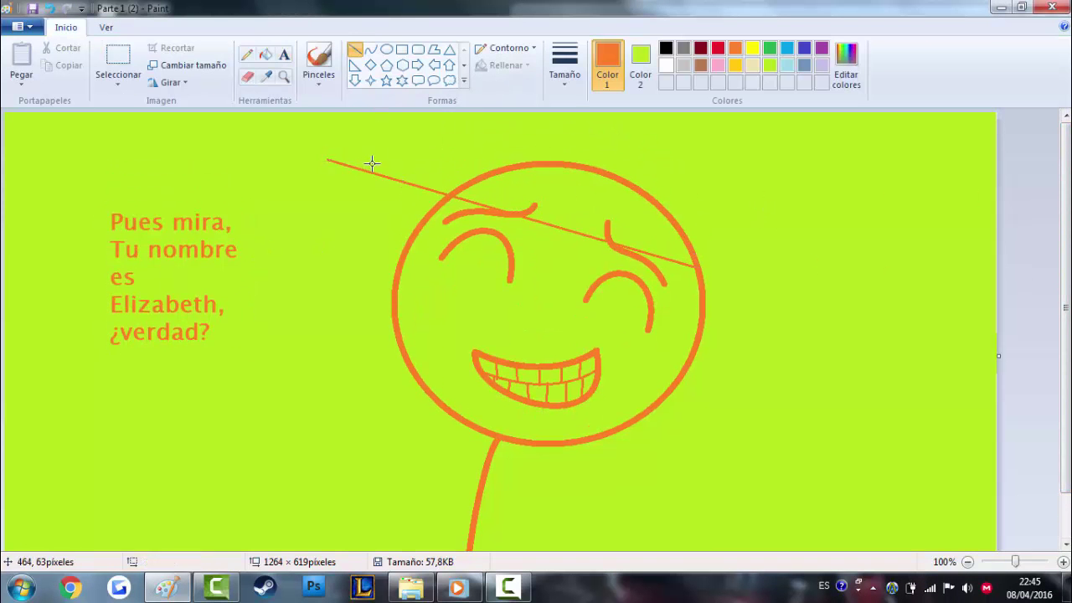
pyautogui.click(50, 9)
# Draw the cap's outline with thin orange curves across the forehead, with a long visor extending past the left side of the head
pyautogui.click(371, 50)
pyautogui.moveTo(695, 264); pyautogui.dragTo(271, 160)
pyautogui.moveTo(502, 201); pyautogui.dragTo(543, 185)
pyautogui.moveTo(272, 159); pyautogui.dragTo(349, 171)
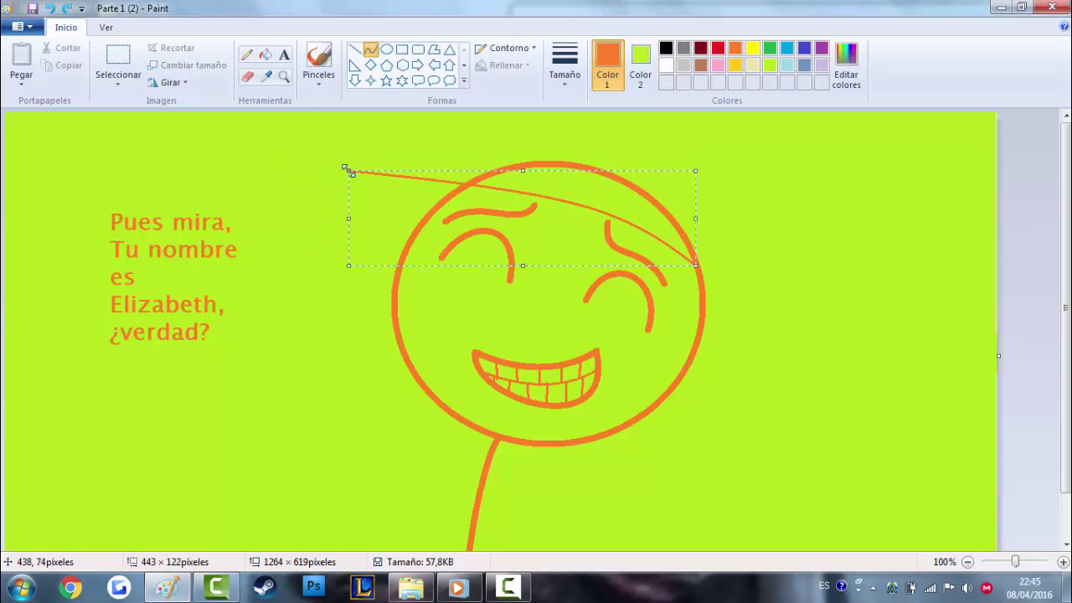
pyautogui.click(349, 171)
pyautogui.moveTo(445, 152); pyautogui.dragTo(491, 170)
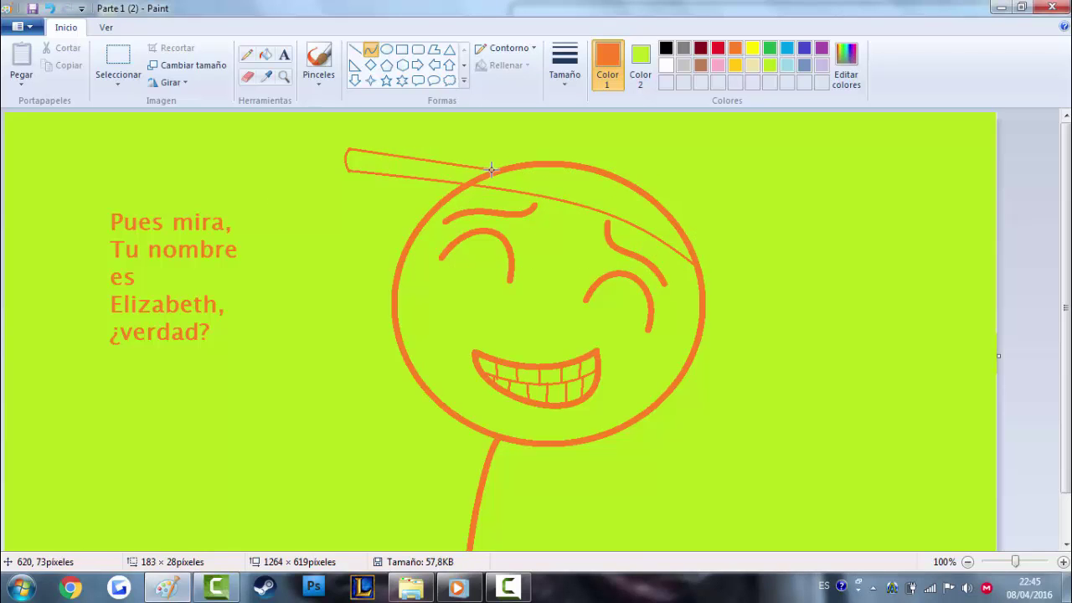
# Fill the cap's crown and visor with red
pyautogui.click(718, 48)
pyautogui.click(265, 54)
pyautogui.click(640, 225)
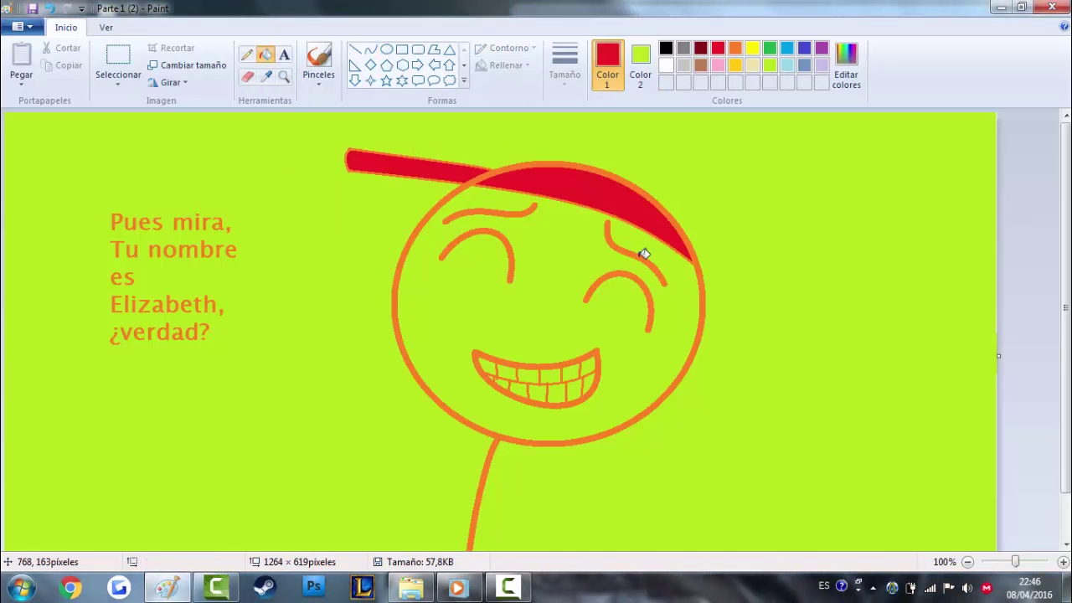
# Outline two orange hair strands below the cap, one mid-forehead and one about 20 × 62 px at the right edge of the face
pyautogui.click(735, 48)
pyautogui.click(371, 50)
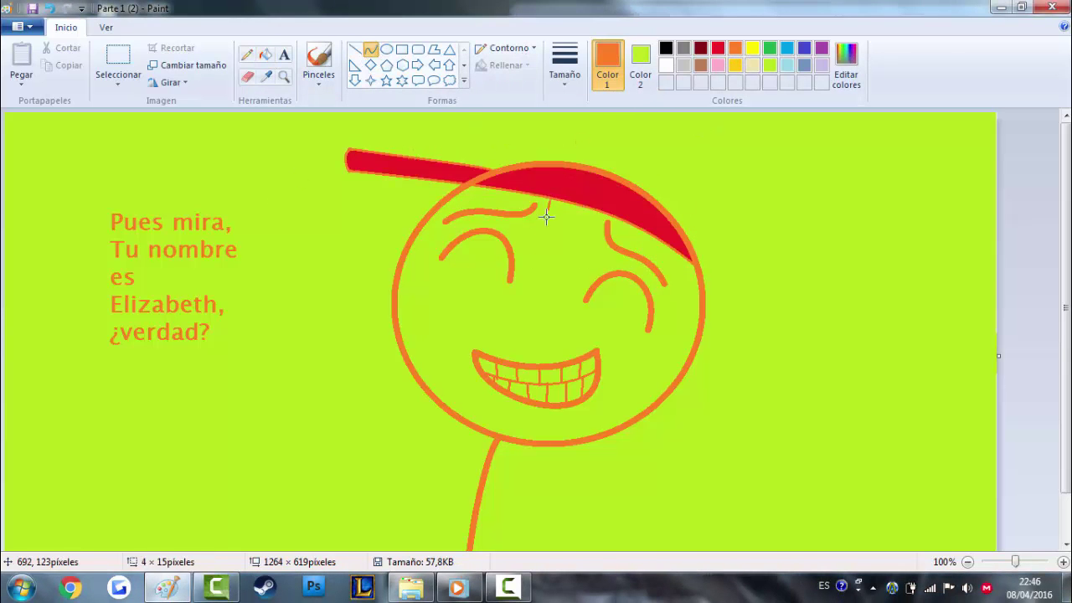
pyautogui.moveTo(546, 239); pyautogui.dragTo(539, 255)
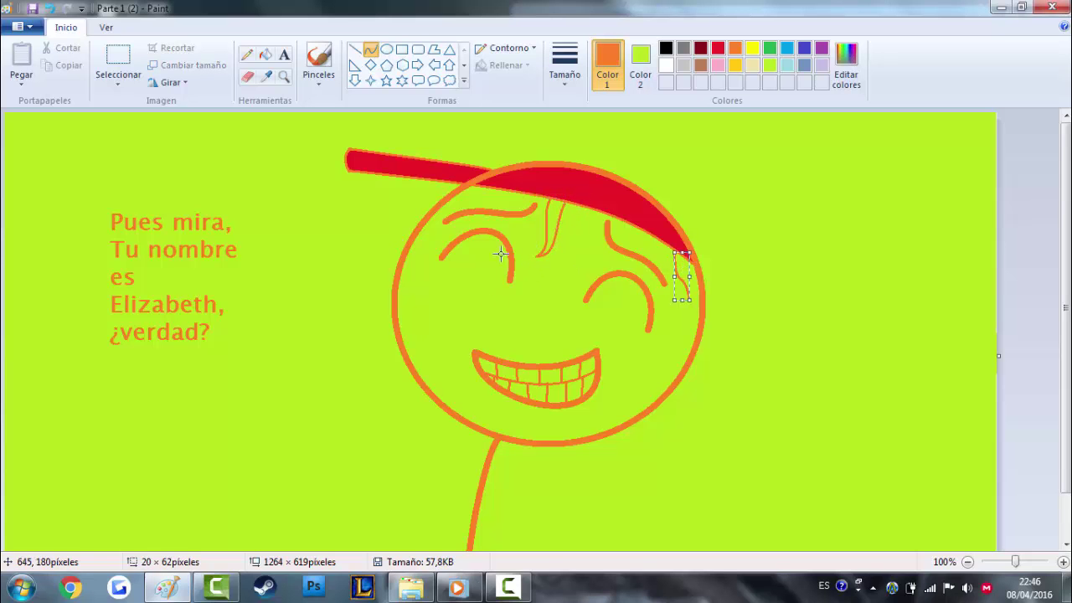
pyautogui.moveTo(691, 300); pyautogui.dragTo(681, 259)
pyautogui.click(694, 274)
pyautogui.moveTo(507, 260)
pyautogui.mouseDown()
pyautogui.moveTo(474, 202)
pyautogui.moveTo(506, 261)
pyautogui.mouseUp()
pyautogui.click(400, 282)
pyautogui.click(556, 307)
pyautogui.rightClick(556, 306)
pyautogui.click(587, 316)
# Outline a third hair strand above the left eyebrow and fill all three strands with orange
pyautogui.moveTo(502, 188); pyautogui.dragTo(465, 206)
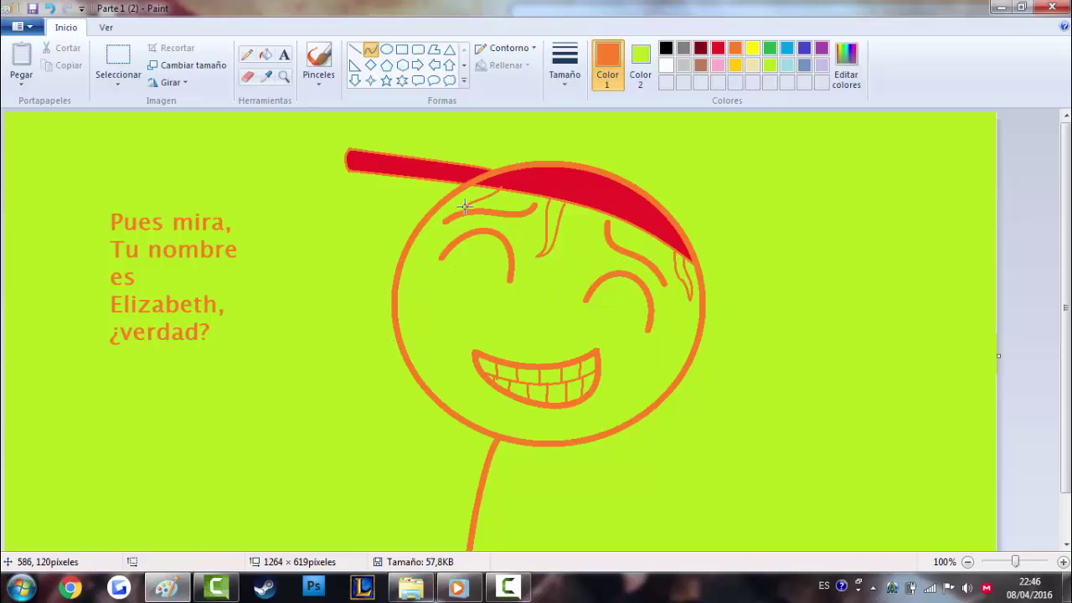
pyautogui.click(266, 55)
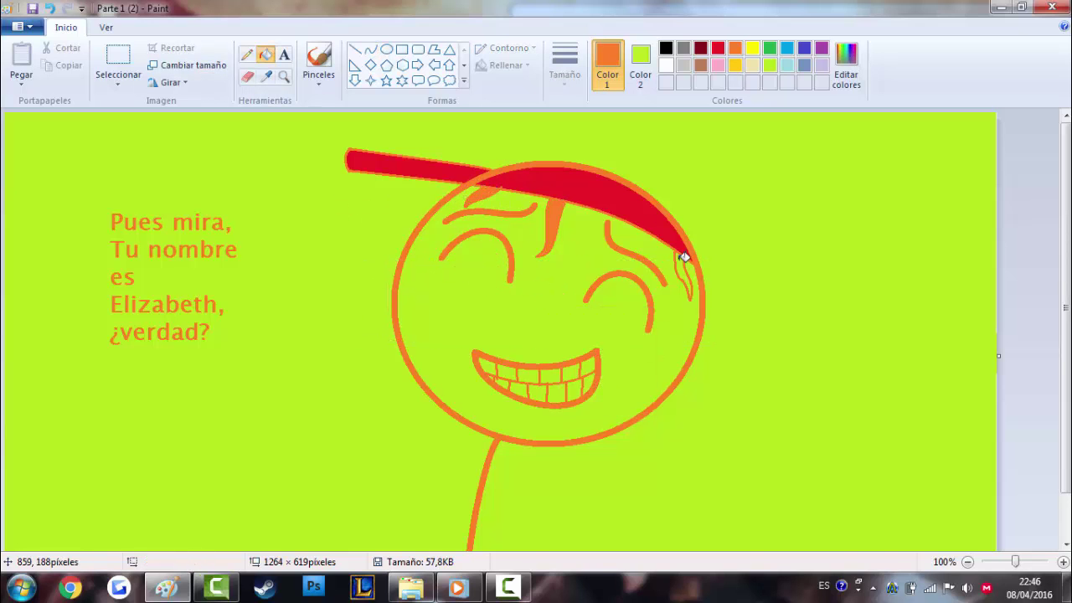
pyautogui.click(684, 261)
# With a thicker line, draw one arm bent up behind the head, about 403 × 229 px, and another about 85 × 55 px down to the canvas edge
pyautogui.scroll(-1, 684, 269)
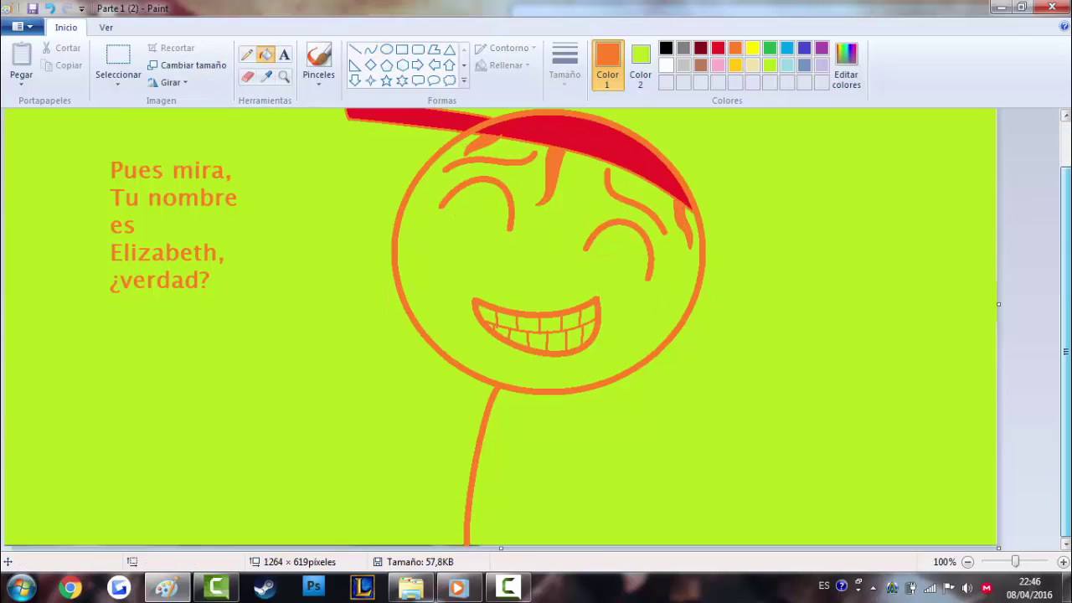
pyautogui.click(371, 52)
pyautogui.click(564, 67)
pyautogui.click(602, 175)
pyautogui.moveTo(466, 531); pyautogui.dragTo(694, 428)
pyautogui.moveTo(549, 452)
pyautogui.mouseDown()
pyautogui.moveTo(386, 349)
pyautogui.moveTo(578, 125)
pyautogui.moveTo(478, 514)
pyautogui.moveTo(556, 354)
pyautogui.moveTo(685, 320)
pyautogui.moveTo(782, 457)
pyautogui.mouseUp()
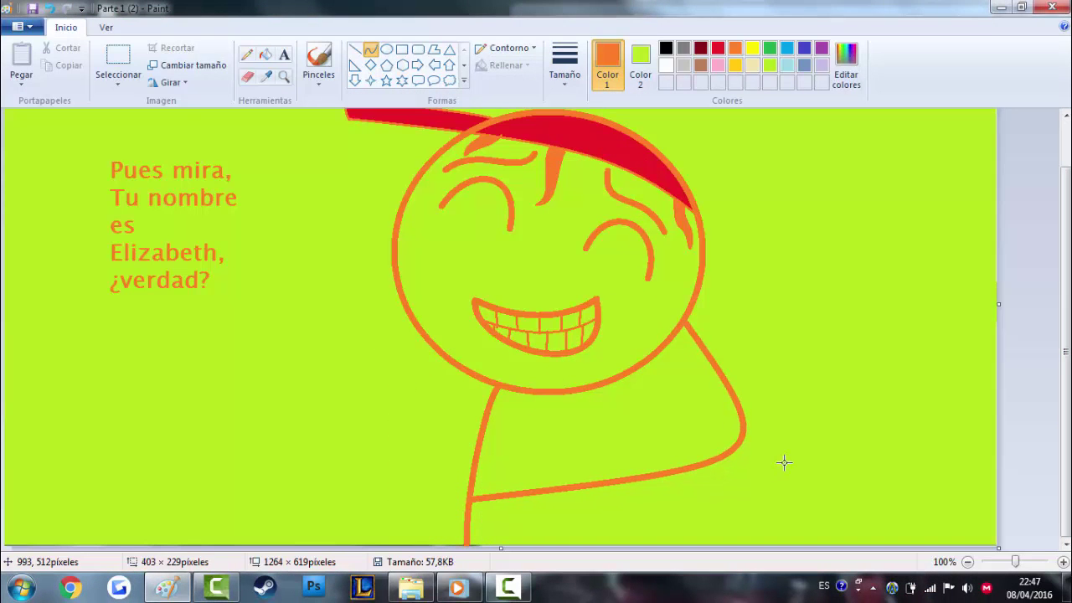
pyautogui.moveTo(465, 499); pyautogui.dragTo(400, 543)
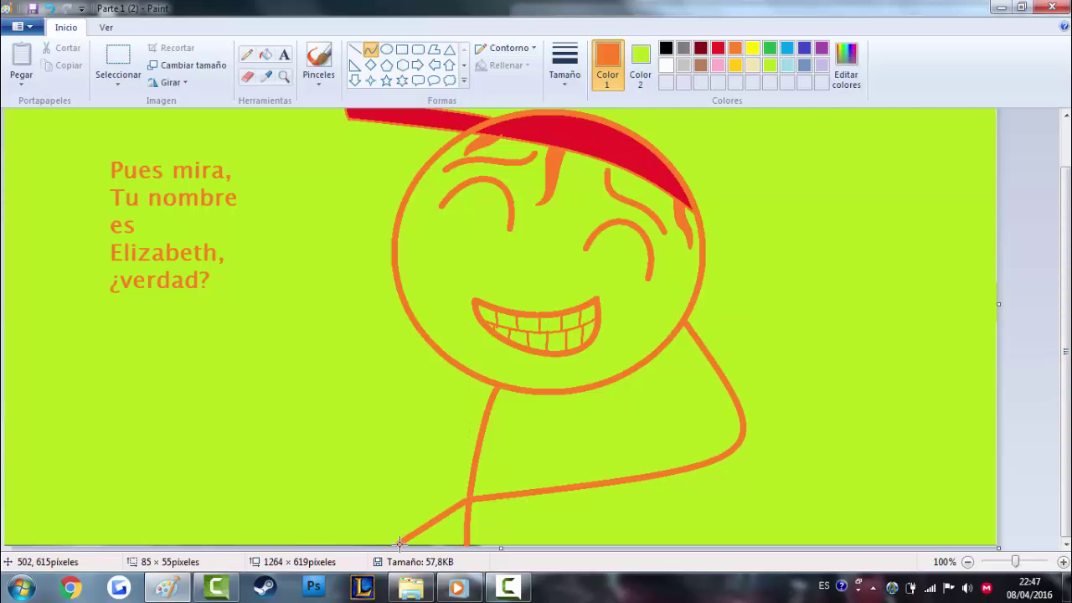
# Draw wavy light-blue horizon lines from the head to both canvas edges and fill the background above them with light blue
pyautogui.scroll(2, 718, 316)
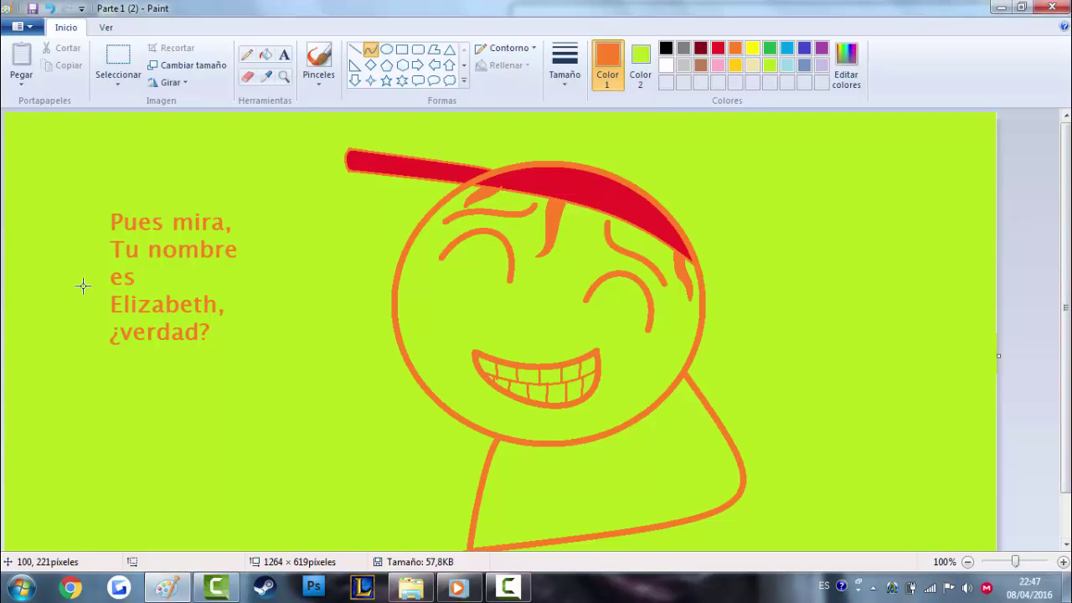
pyautogui.click(787, 65)
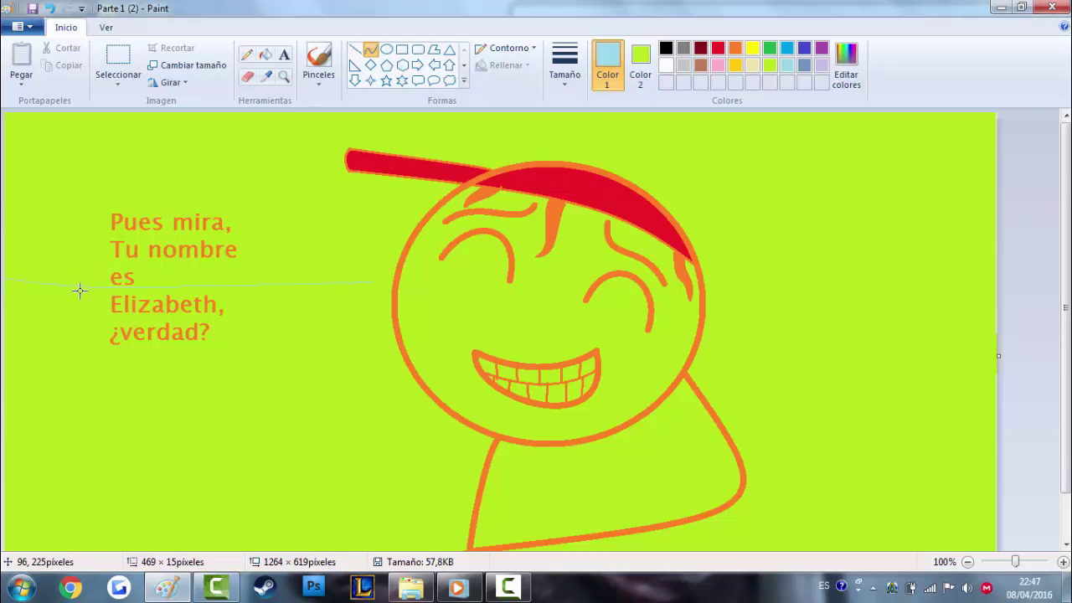
pyautogui.click(184, 306)
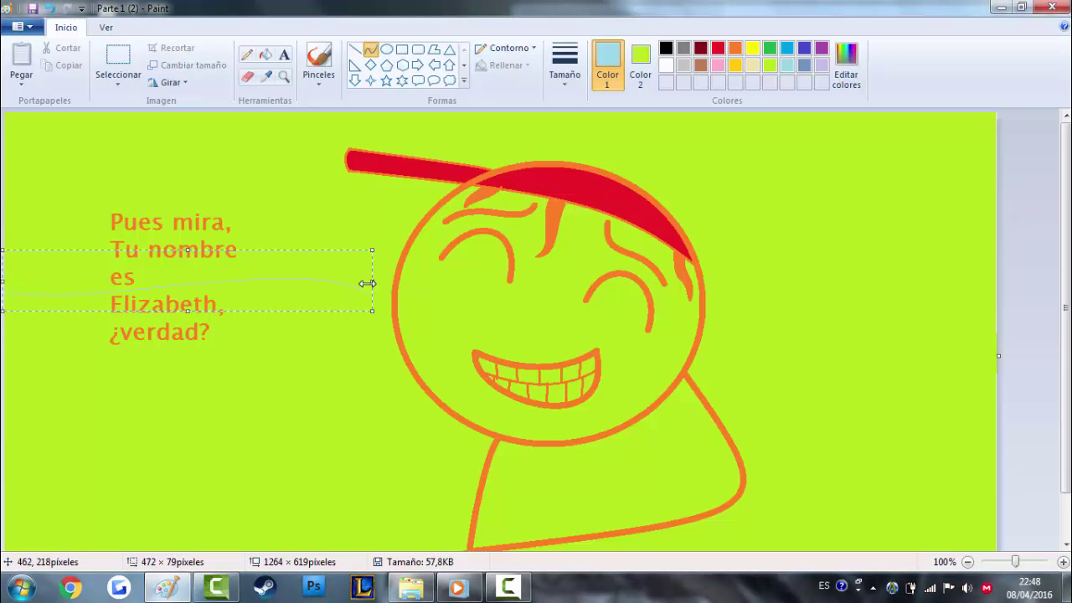
pyautogui.click(720, 312)
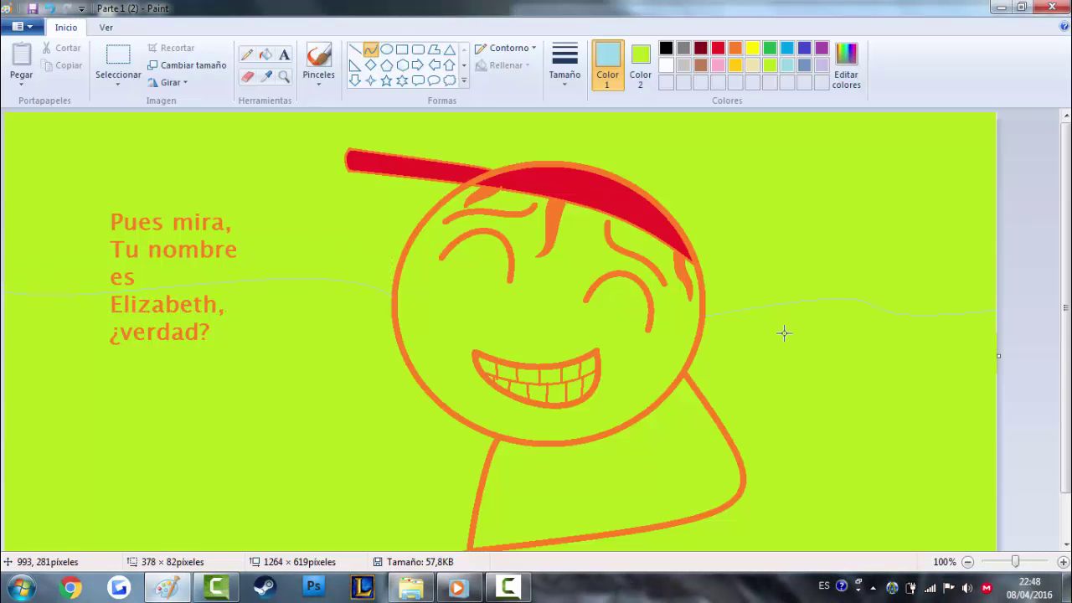
pyautogui.click(265, 54)
pyautogui.click(866, 193)
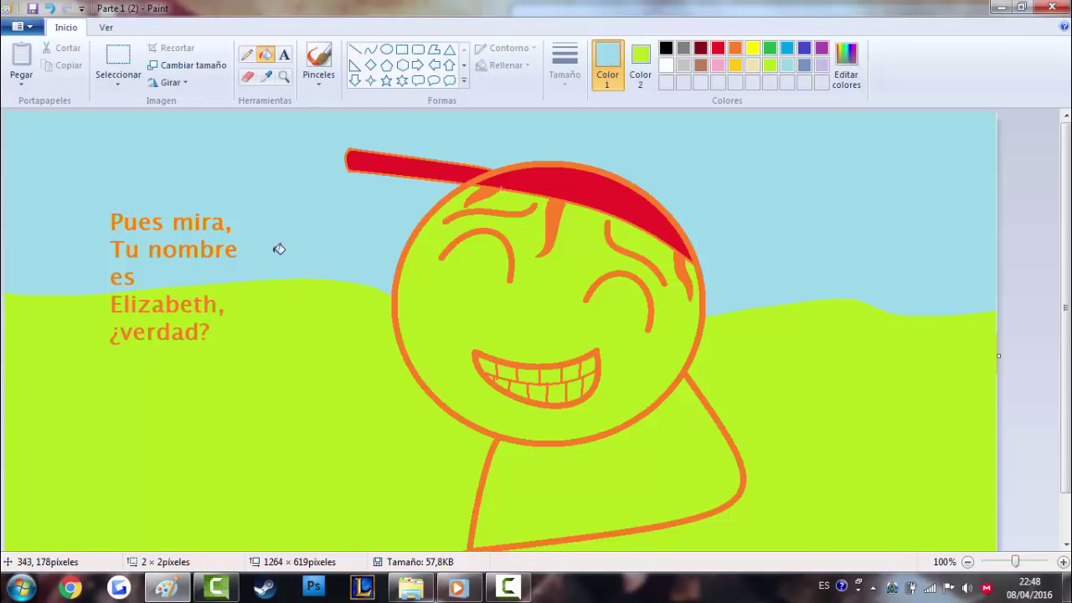
pyautogui.click(371, 48)
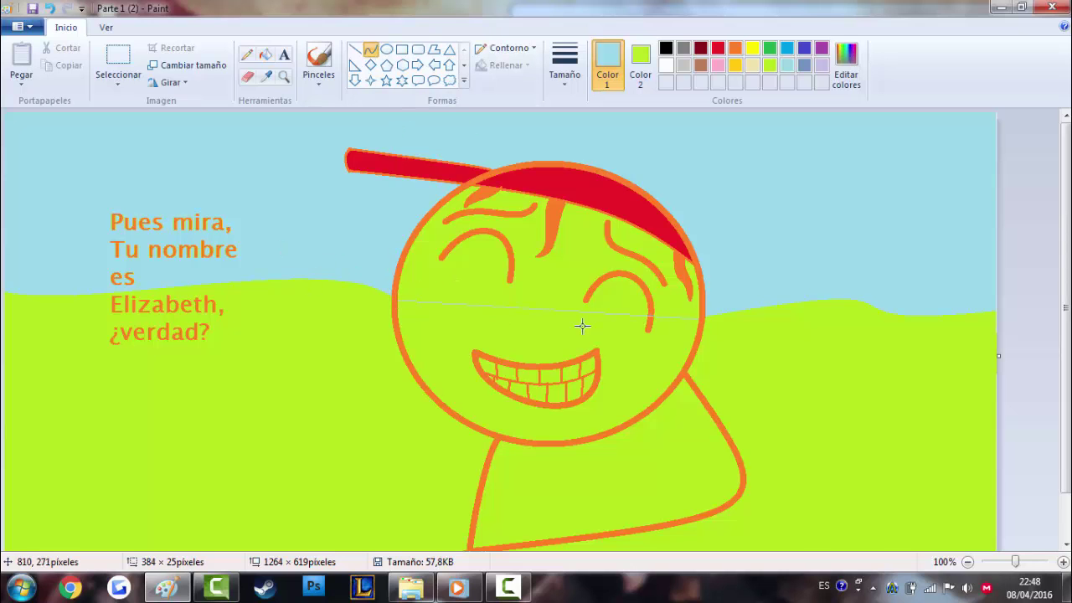
pyautogui.moveTo(550, 354); pyautogui.dragTo(551, 338)
pyautogui.rightClick(555, 311)
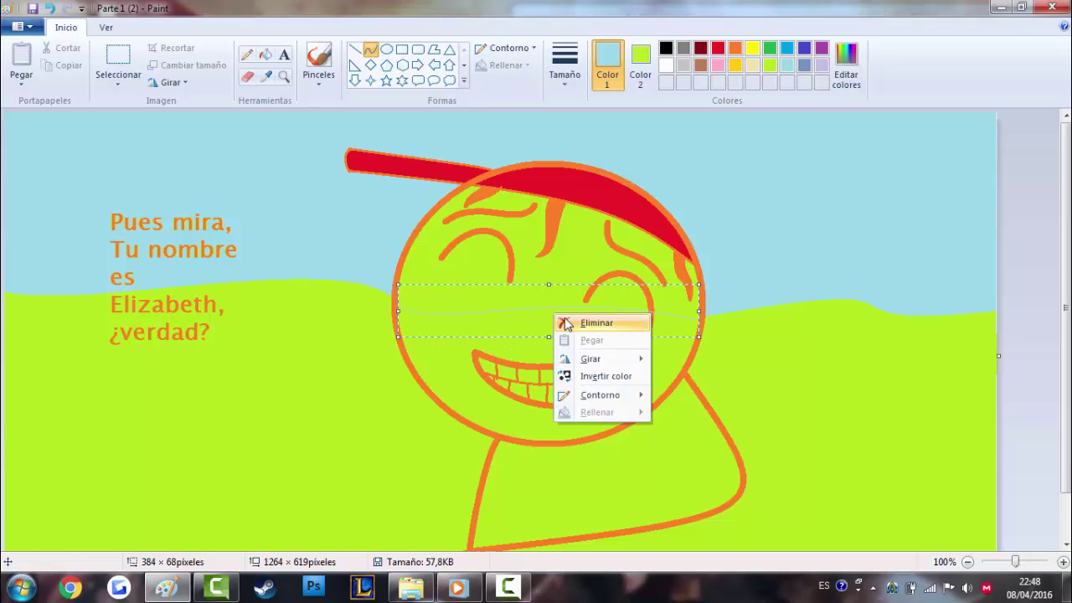
pyautogui.click(568, 321)
# Draw a curved light-blue horizon line about 382 × 65 px across the face and fill the face area above it with light blue
pyautogui.moveTo(399, 303); pyautogui.dragTo(552, 340)
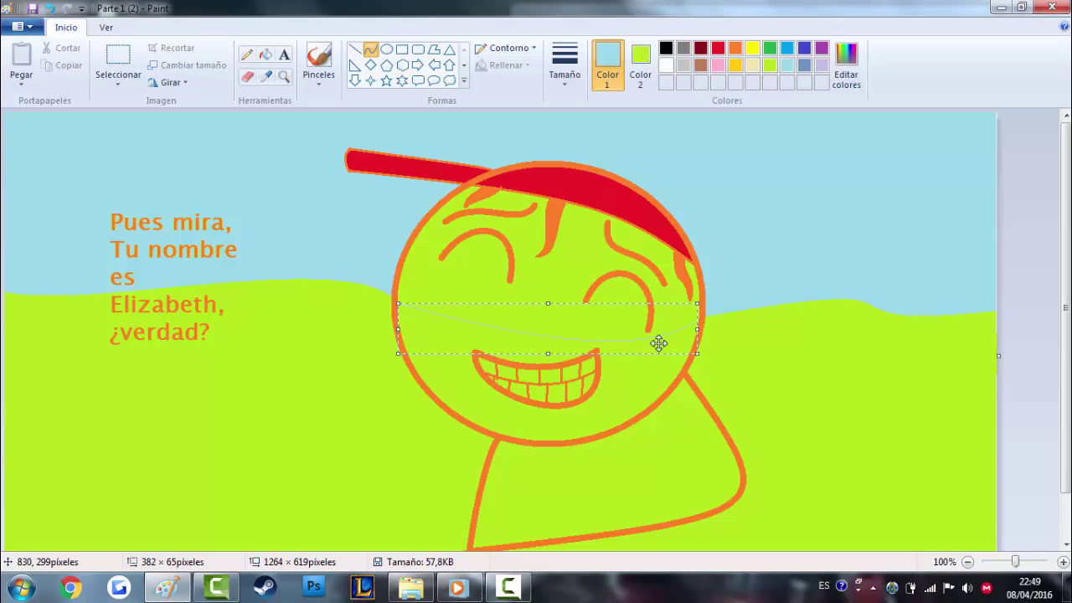
pyautogui.click(265, 54)
pyautogui.click(460, 276)
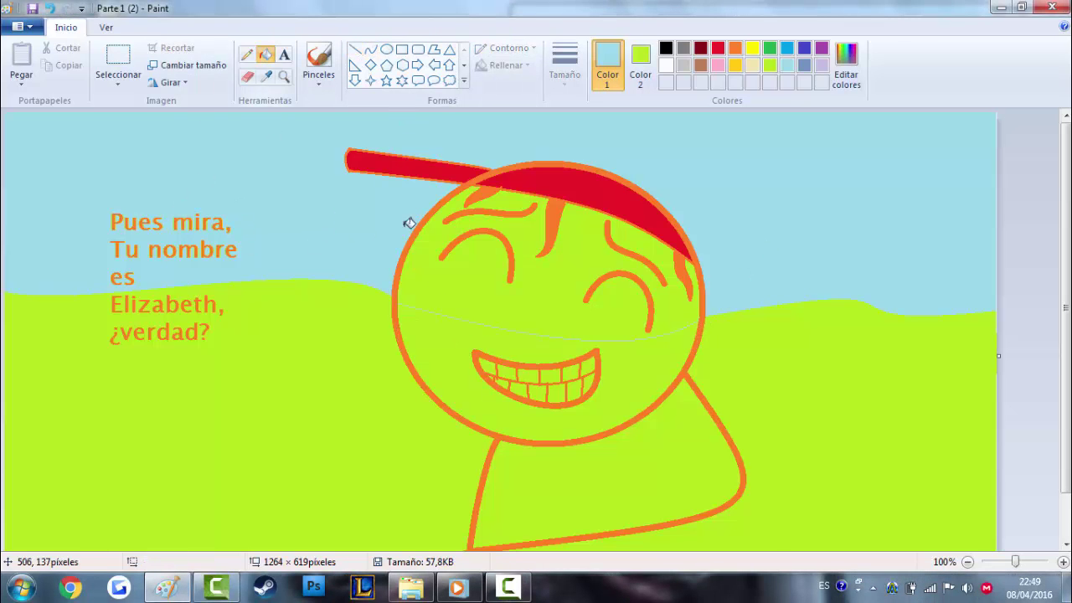
pyautogui.scroll(-1, 475, 294)
# With a textured brush in white, paint a large cloud at the sky's right edge and a smaller one at its left edge
pyautogui.click(318, 81)
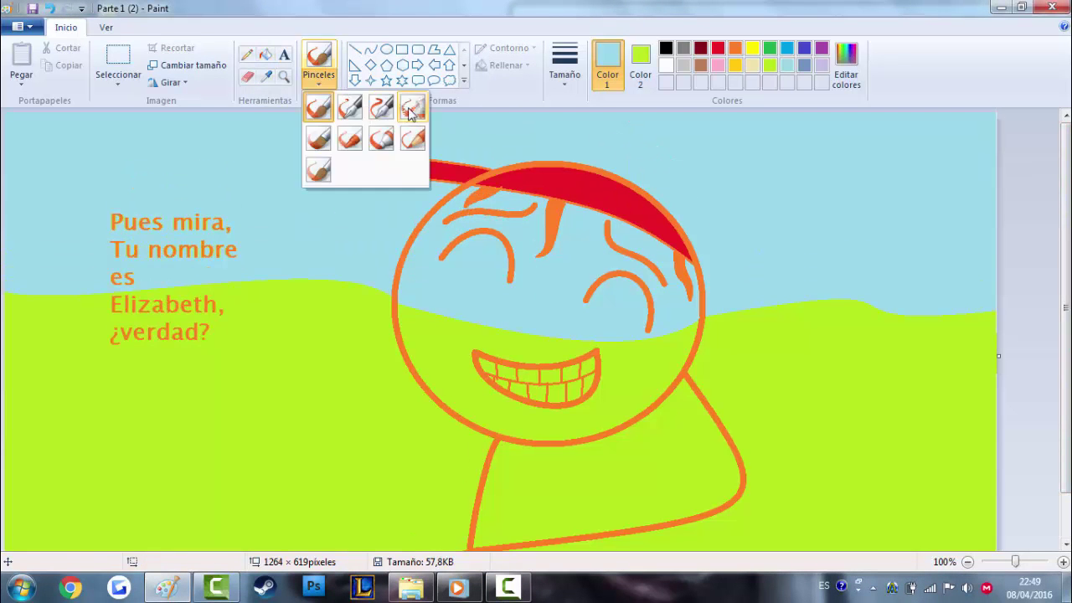
pyautogui.click(410, 142)
pyautogui.click(666, 66)
pyautogui.moveTo(994, 137)
pyautogui.mouseDown()
pyautogui.moveTo(808, 169)
pyautogui.moveTo(998, 217)
pyautogui.moveTo(996, 136)
pyautogui.moveTo(867, 132)
pyautogui.moveTo(815, 161)
pyautogui.moveTo(859, 211)
pyautogui.moveTo(933, 217)
pyautogui.moveTo(996, 183)
pyautogui.moveTo(948, 210)
pyautogui.moveTo(838, 217)
pyautogui.moveTo(824, 172)
pyautogui.moveTo(952, 176)
pyautogui.moveTo(989, 205)
pyautogui.moveTo(985, 157)
pyautogui.moveTo(948, 198)
pyautogui.moveTo(908, 214)
pyautogui.moveTo(865, 209)
pyautogui.moveTo(819, 156)
pyautogui.moveTo(991, 142)
pyautogui.moveTo(885, 140)
pyautogui.moveTo(838, 151)
pyautogui.moveTo(838, 164)
pyautogui.moveTo(852, 148)
pyautogui.moveTo(978, 196)
pyautogui.mouseUp()
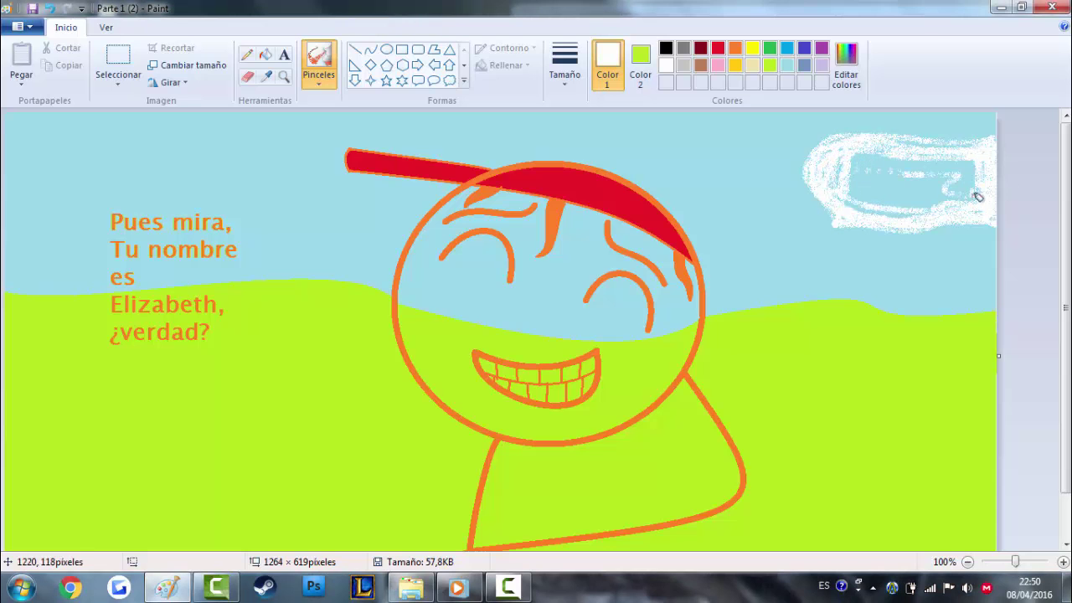
pyautogui.moveTo(917, 209)
pyautogui.mouseDown()
pyautogui.moveTo(864, 160)
pyautogui.moveTo(864, 174)
pyautogui.moveTo(878, 155)
pyautogui.moveTo(880, 189)
pyautogui.moveTo(971, 184)
pyautogui.moveTo(894, 196)
pyautogui.moveTo(910, 183)
pyautogui.moveTo(888, 181)
pyautogui.moveTo(970, 176)
pyautogui.mouseUp()
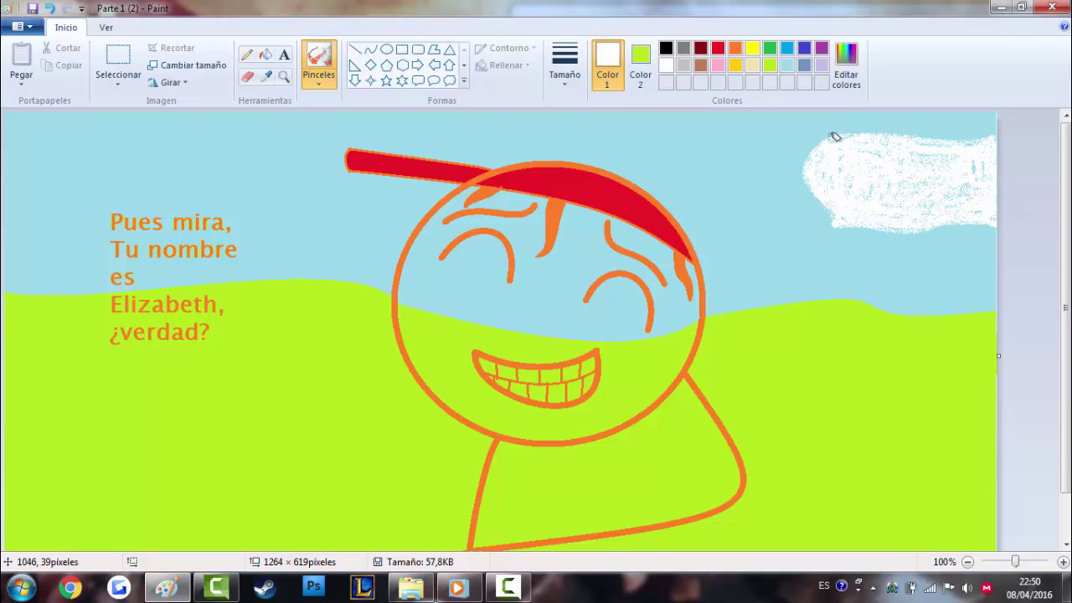
pyautogui.moveTo(12, 167)
pyautogui.mouseDown()
pyautogui.moveTo(74, 136)
pyautogui.moveTo(23, 151)
pyautogui.moveTo(89, 162)
pyautogui.moveTo(32, 155)
pyautogui.moveTo(81, 144)
pyautogui.moveTo(43, 148)
pyautogui.moveTo(76, 162)
pyautogui.moveTo(17, 141)
pyautogui.mouseUp()
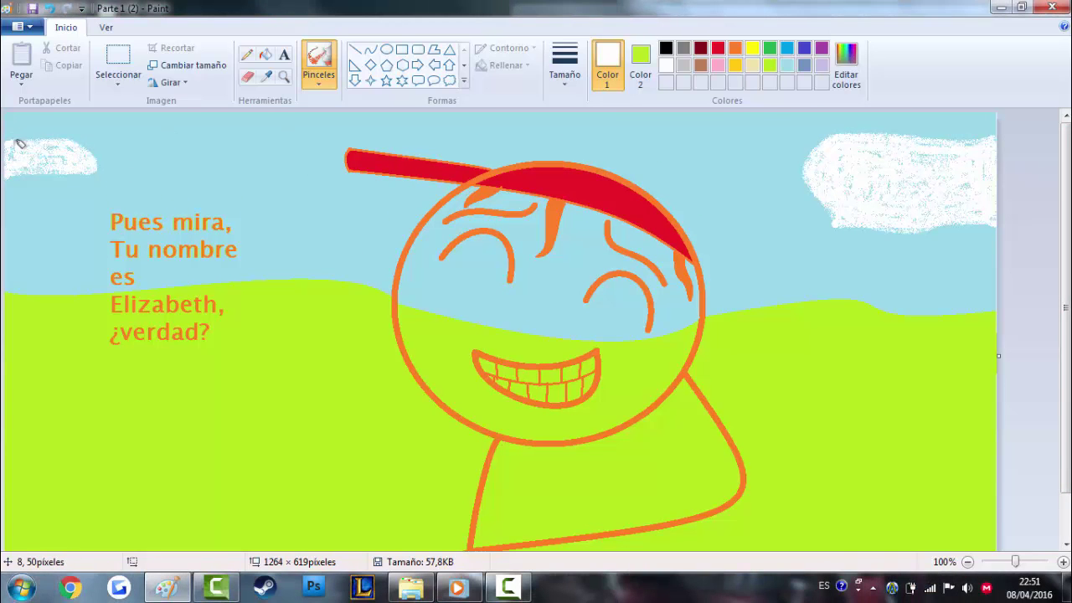
pyautogui.moveTo(1067, 239); pyautogui.dragTo(1066, 293)
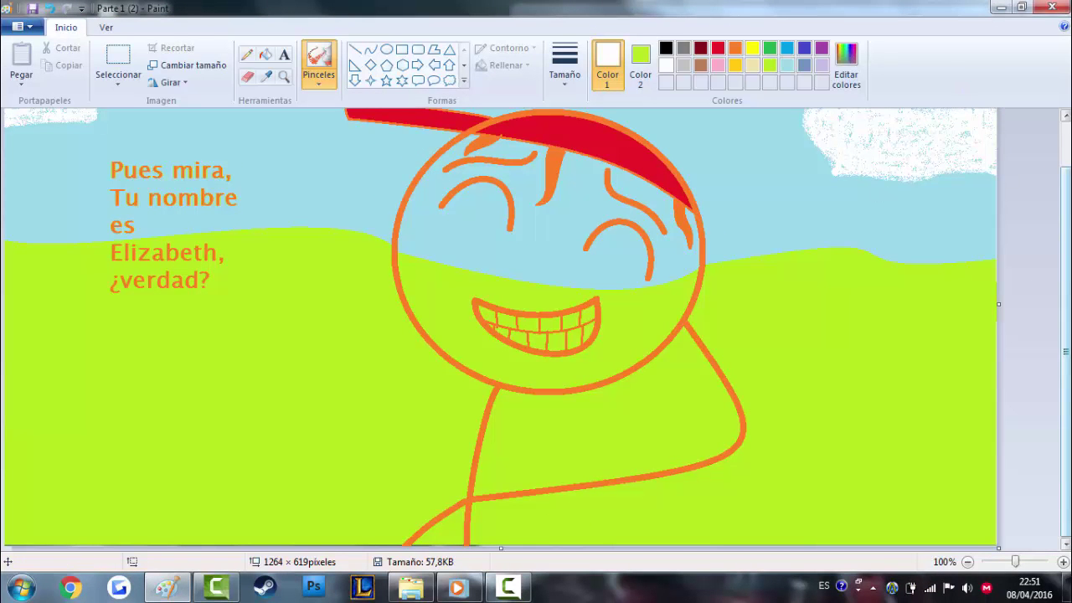
pyautogui.scroll(2, 1007, 168)
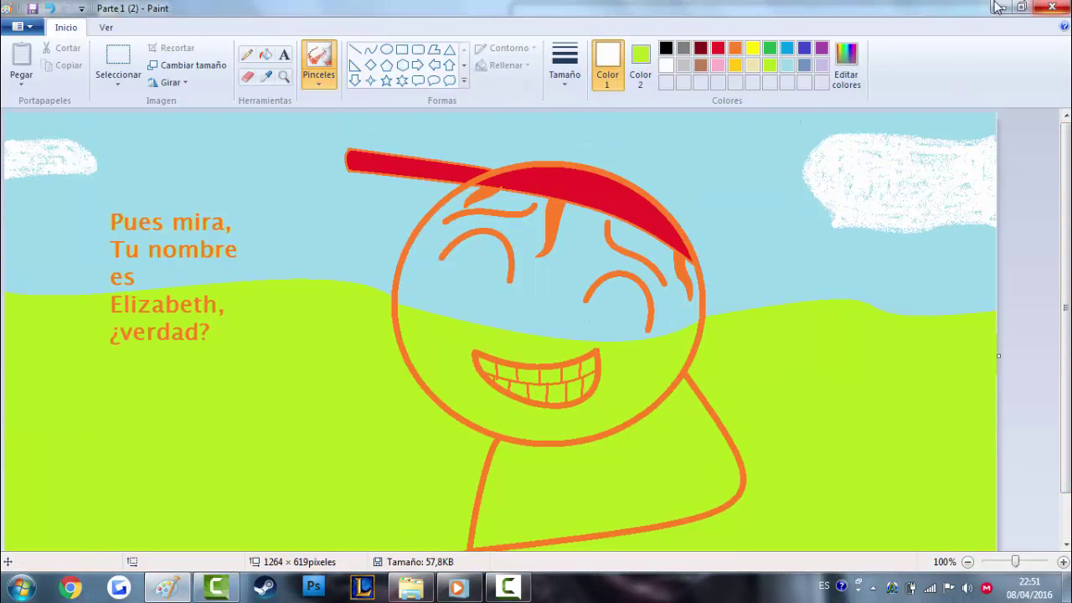
# Switch to the Creando una animacion folder and rename the image Parte 1 (2) as MAINKRAH! 7u7r
pyautogui.click(1051, 8)
pyautogui.rightClick(820, 105)
pyautogui.write('mMAINK')
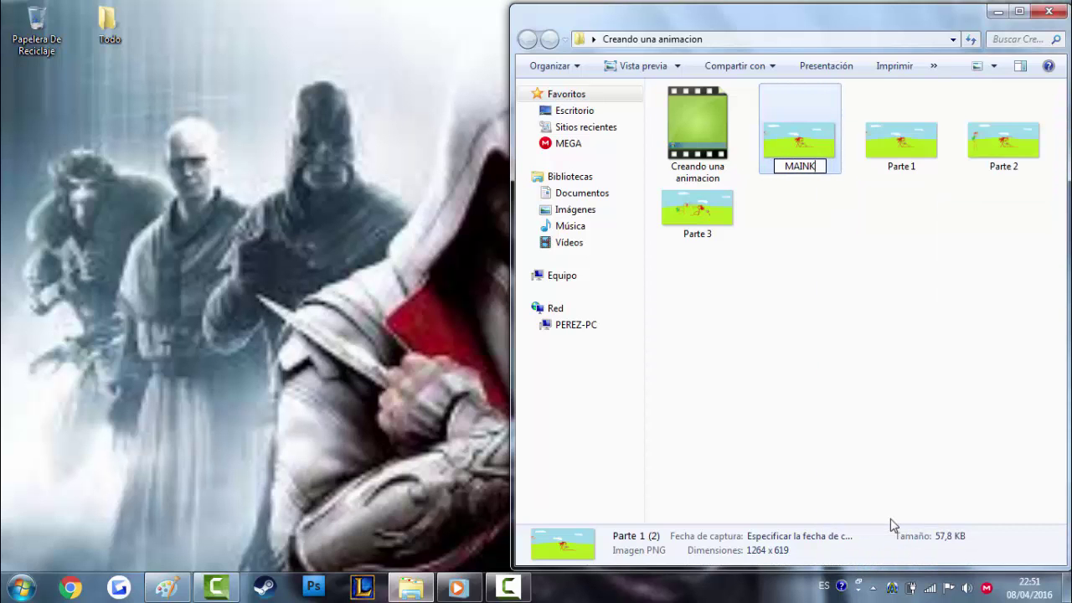
pyautogui.write('RAH! 7u7r')
pyautogui.click(986, 405)
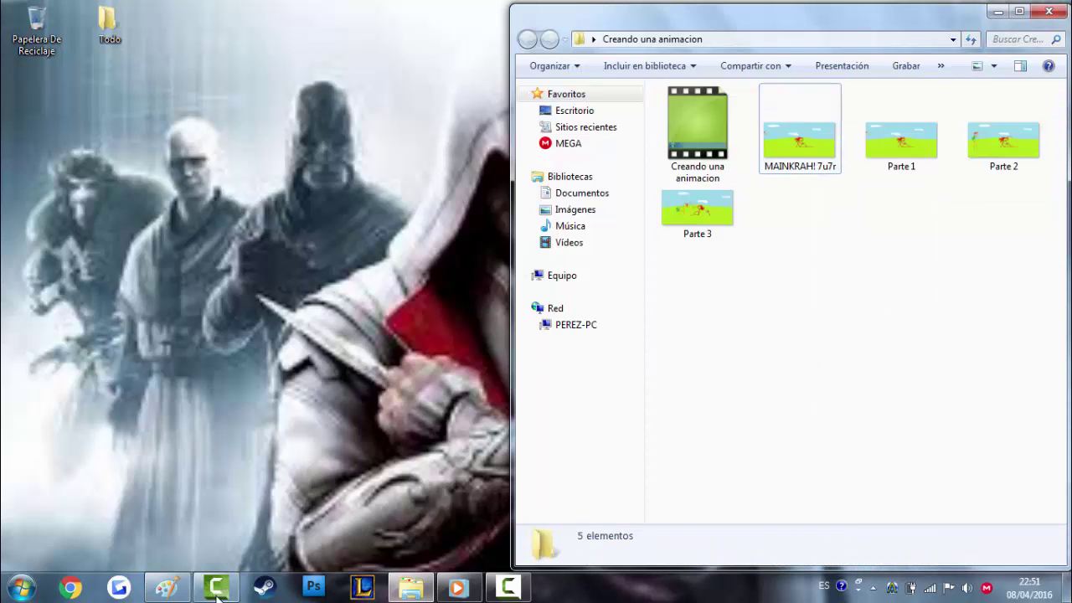
# Switch back to Paint and save the drawing as a PNG over MAINKRAH! 7u7r, accepting the replacement and the loss of transparency
pyautogui.click(168, 588)
pyautogui.click(32, 7)
pyautogui.click(455, 214)
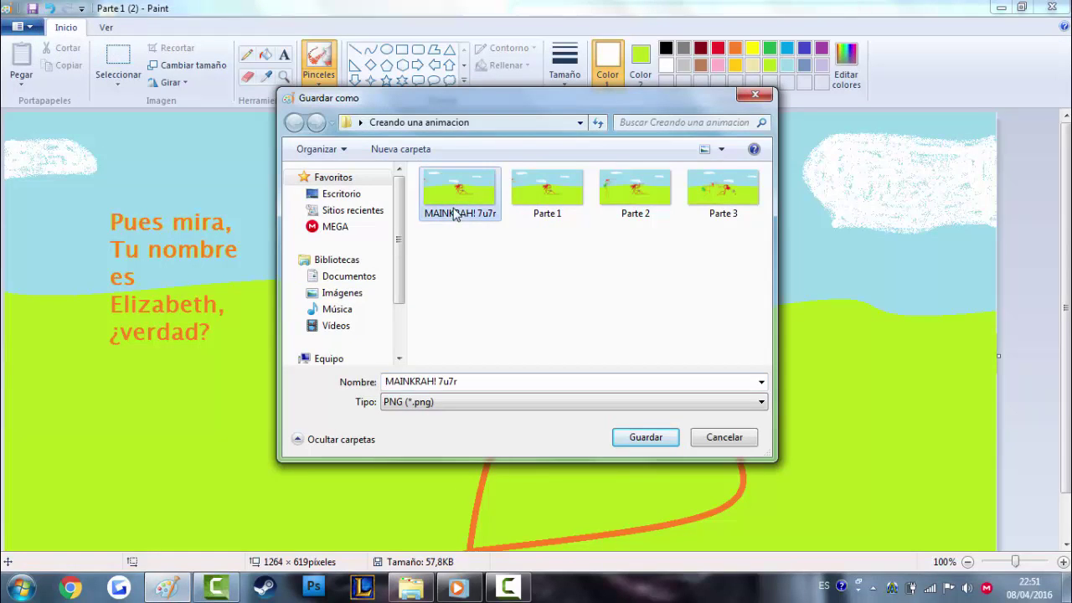
pyautogui.click(670, 438)
pyautogui.click(591, 296)
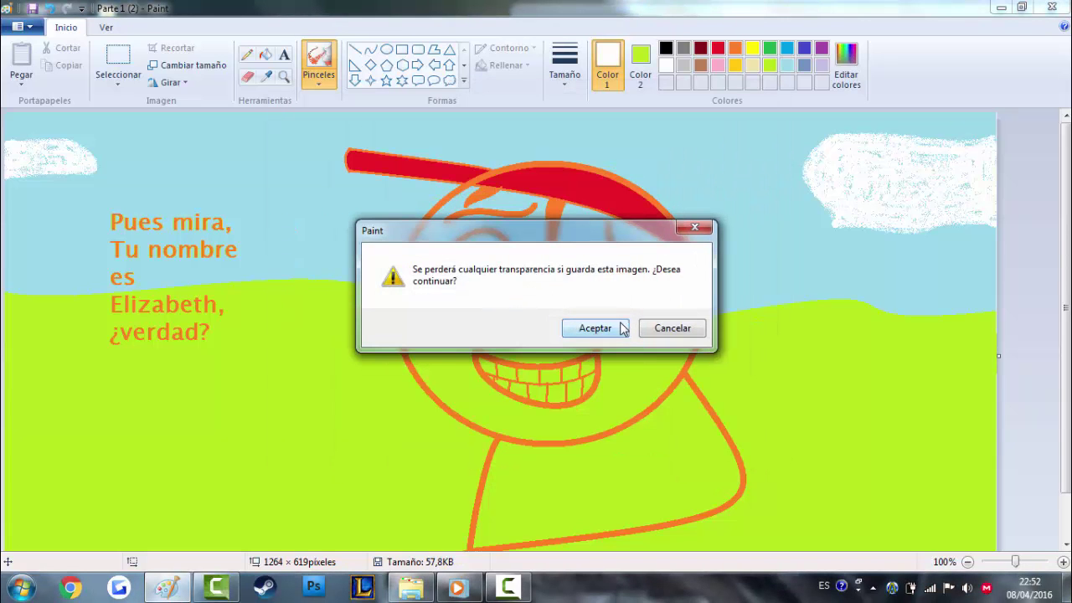
pyautogui.click(595, 327)
# Open MAINKRAH! 7u7r in the Windows photo viewer and examine the character's mouth up close
pyautogui.doubleClick(789, 131)
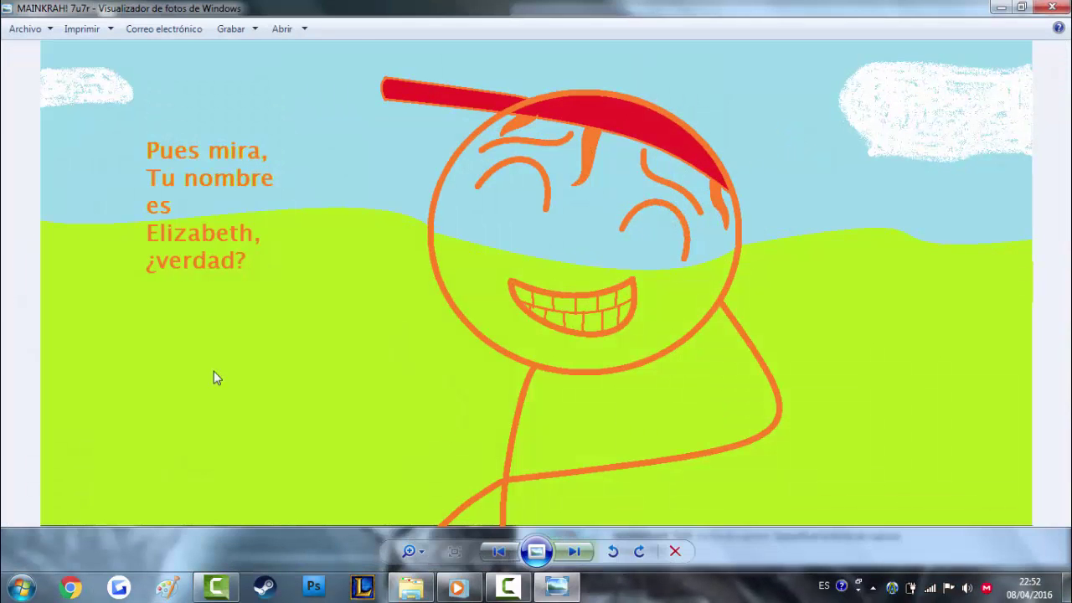
pyautogui.click(412, 551)
pyautogui.scroll(5, 412, 551)
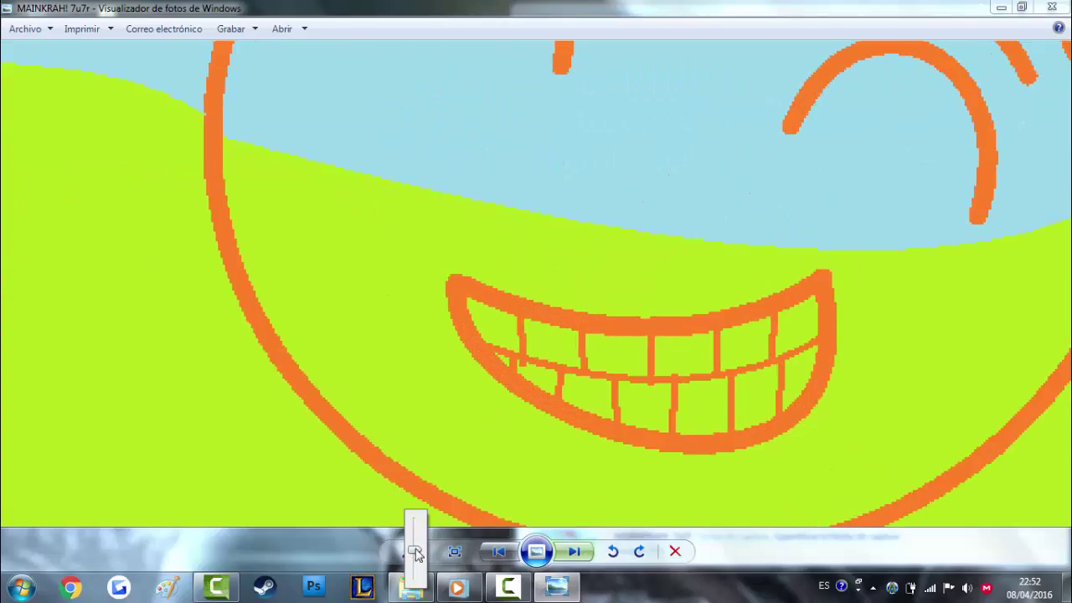
pyautogui.moveTo(414, 544)
pyautogui.mouseDown()
pyautogui.moveTo(400, 502)
pyautogui.moveTo(410, 561)
pyautogui.mouseUp()
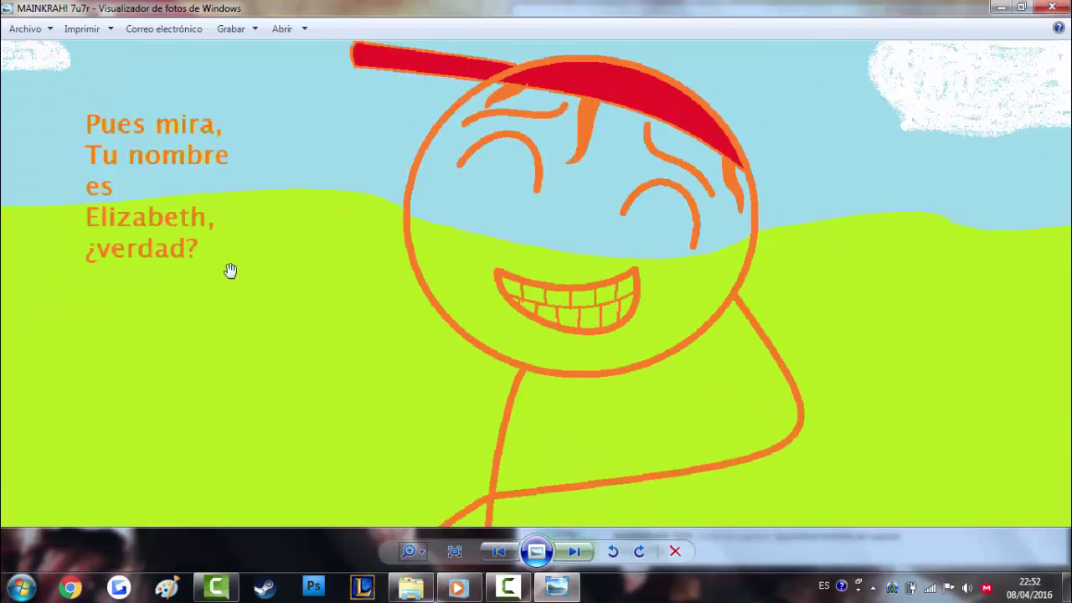
# Examine the pixel edges of the speech text at high magnification, and close the photo viewer
pyautogui.moveTo(230, 270); pyautogui.dragTo(266, 311)
pyautogui.click(411, 551)
pyautogui.moveTo(416, 545); pyautogui.dragTo(412, 500)
pyautogui.moveTo(253, 345); pyautogui.dragTo(620, 443)
pyautogui.moveTo(251, 151); pyautogui.dragTo(708, 393)
pyautogui.moveTo(390, 247); pyautogui.dragTo(730, 282)
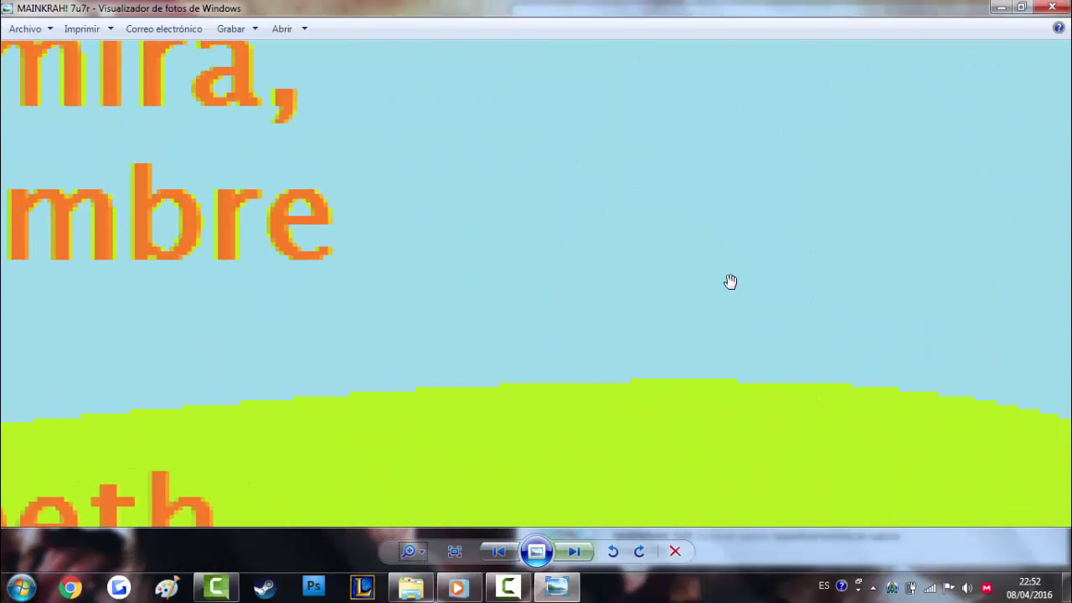
pyautogui.moveTo(314, 358); pyautogui.dragTo(489, 426)
pyautogui.click(411, 552)
pyautogui.moveTo(412, 549); pyautogui.dragTo(408, 523)
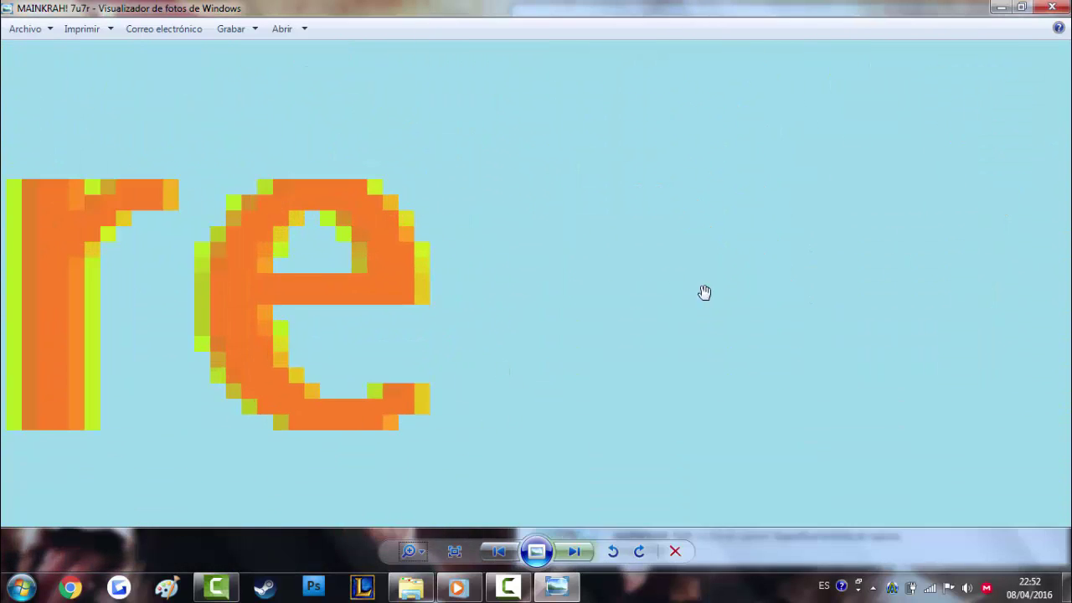
pyautogui.scroll(-10, 515, 366)
pyautogui.click(1067, 8)
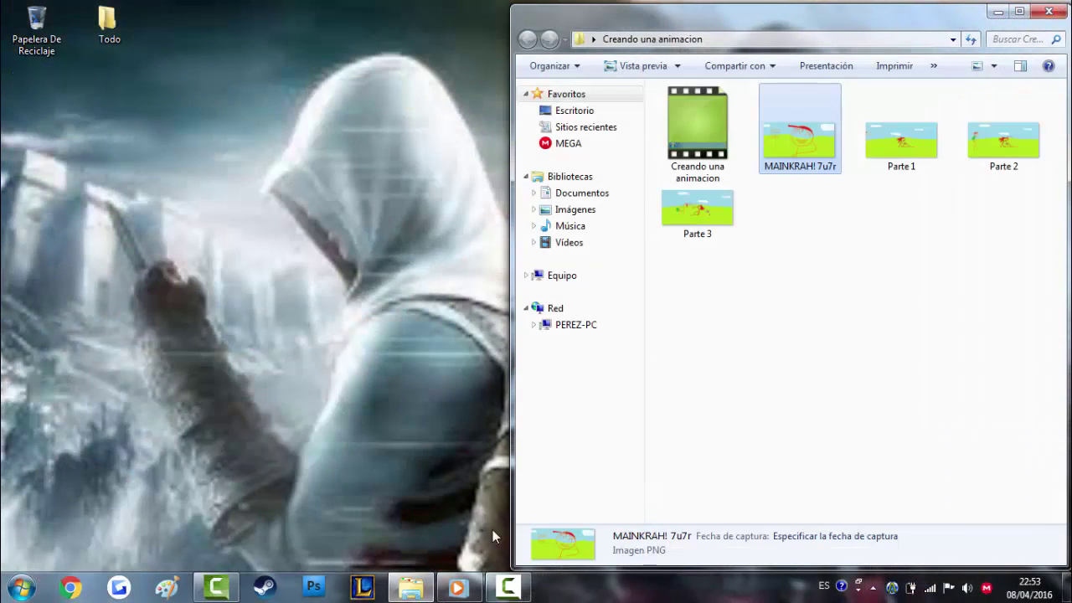